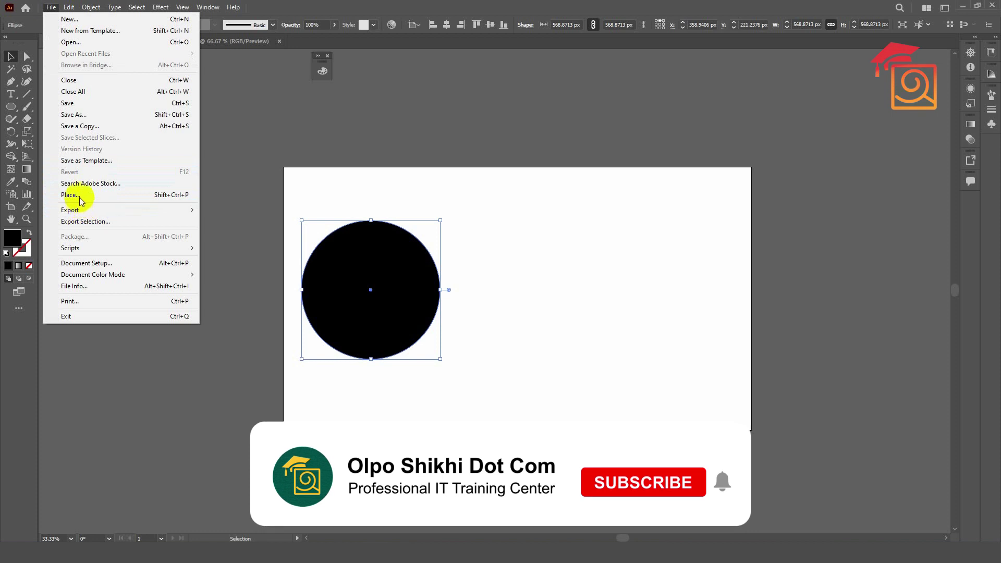
Step: Run the CircleFill script on the black circle with max size 10%, min size 2% and colour Red
{"action": "mouse_move", "coordinate": [73, 249]}
{"action": "left_click", "coordinate": [236, 249]}
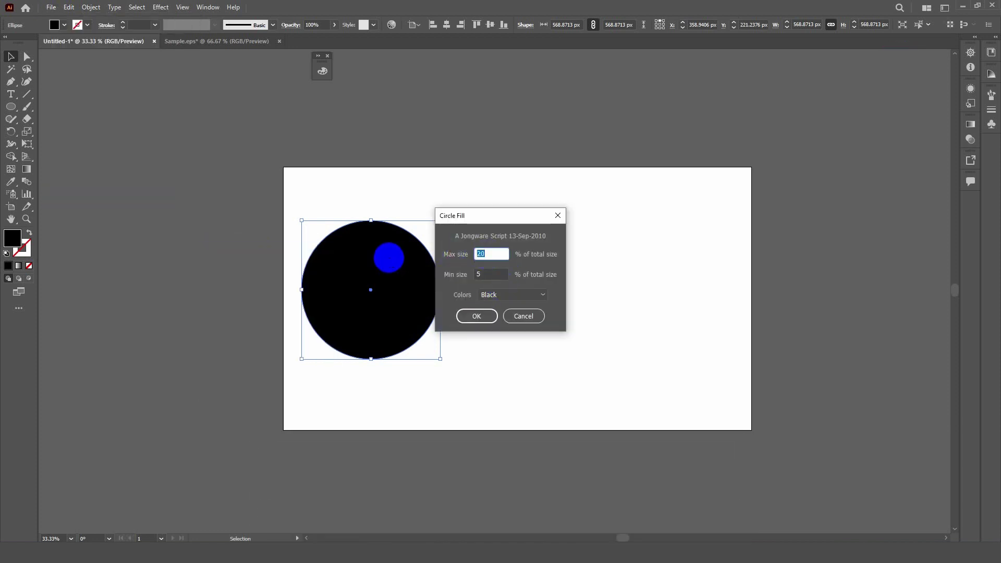
{"action": "type", "text": "1"}
{"action": "left_click", "coordinate": [484, 273]}
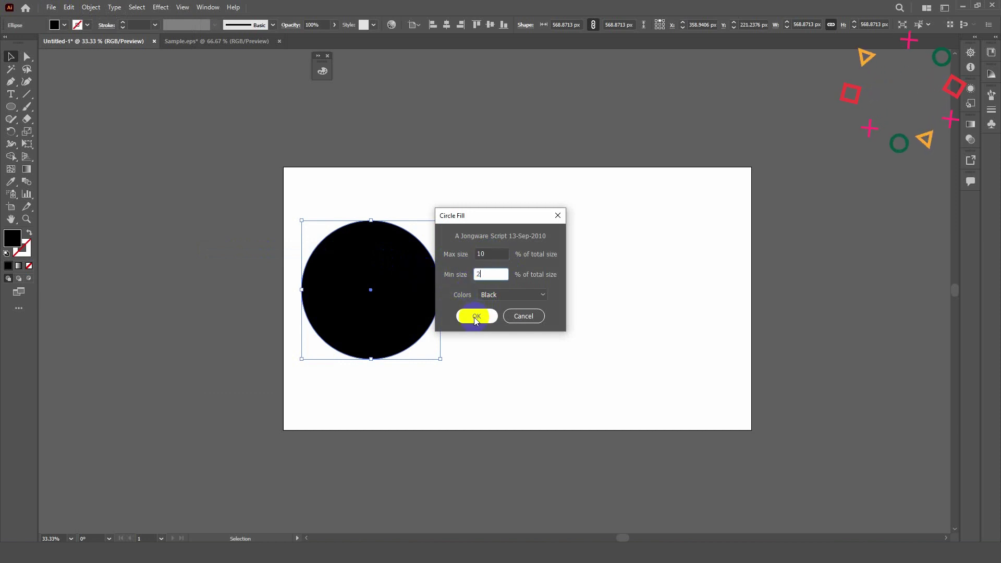
{"action": "left_click", "coordinate": [494, 295]}
{"action": "left_click", "coordinate": [498, 340]}
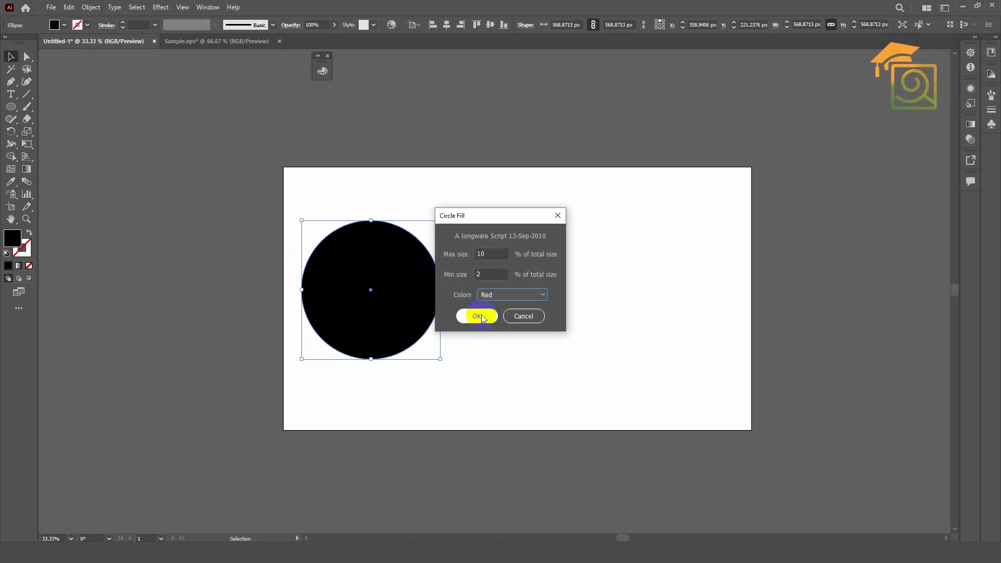
{"action": "left_click", "coordinate": [476, 316]}
{"action": "left_click", "coordinate": [488, 254]}
Step: Move the black circle out from under the red circles to the empty right half of the artboard
{"action": "scroll", "coordinate": [380, 264], "scroll_direction": "right", "scroll_amount": 3}
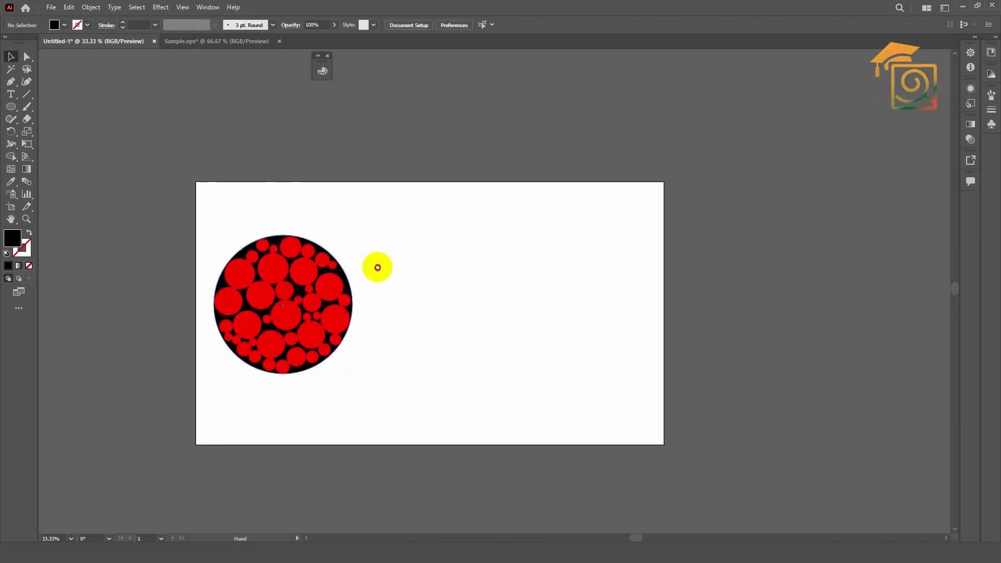
{"action": "left_click_drag", "start_coordinate": [396, 276], "coordinate": [593, 274]}
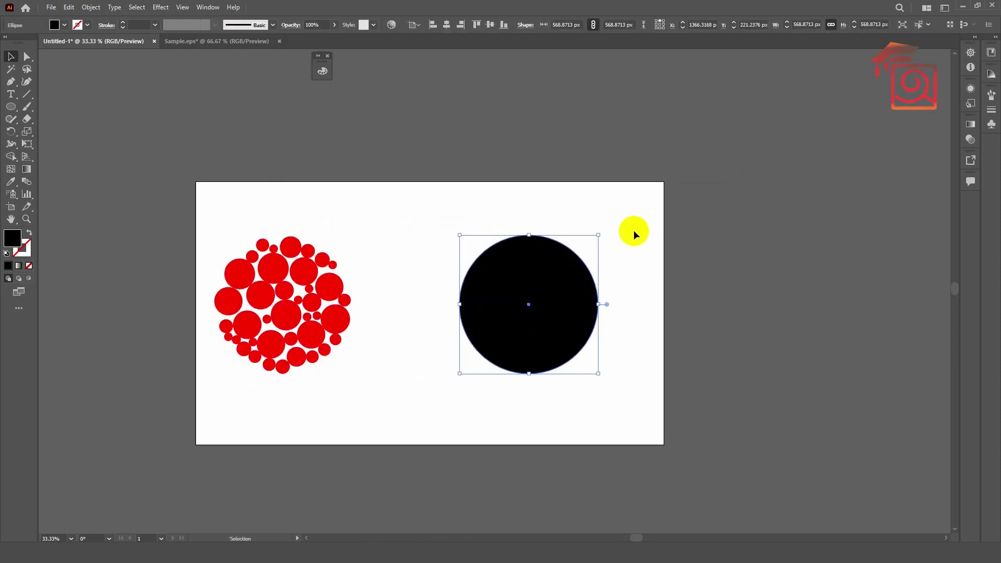
{"action": "left_click", "coordinate": [637, 224]}
{"action": "left_click", "coordinate": [483, 295], "text": "ctrl"}
{"action": "left_click", "coordinate": [263, 284]}
{"action": "left_click", "coordinate": [195, 217]}
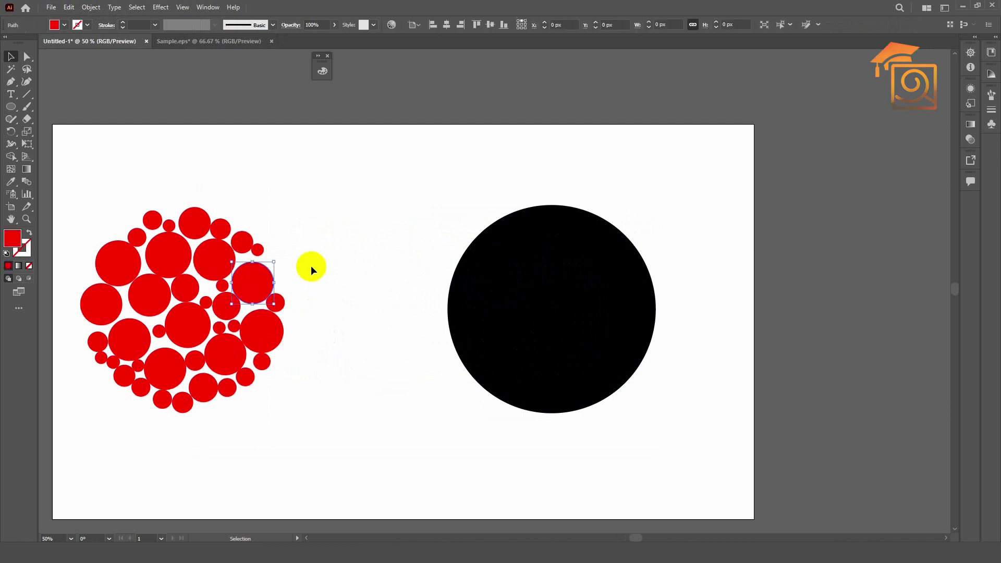
{"action": "left_click", "coordinate": [637, 284]}
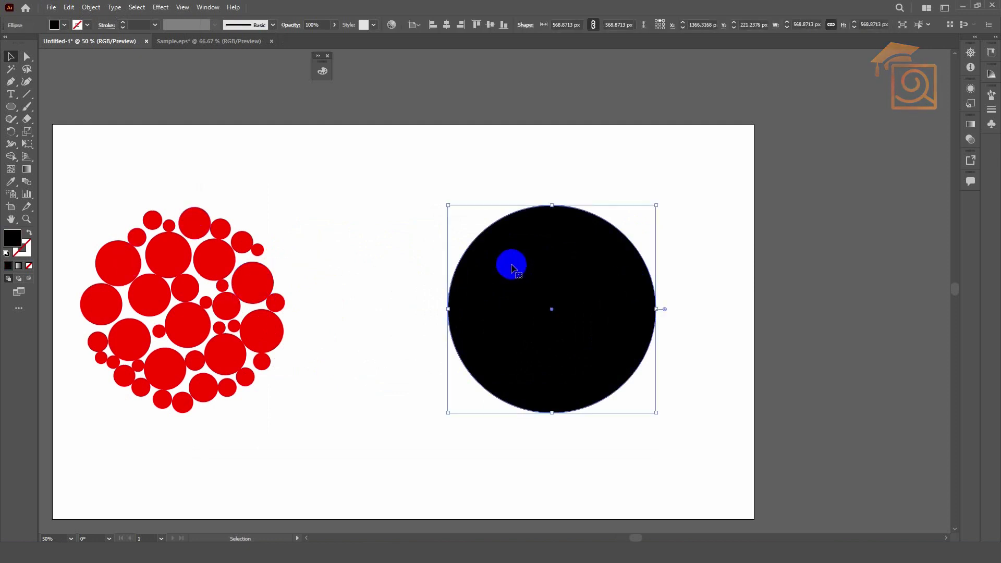
{"action": "left_click", "coordinate": [385, 224]}
{"action": "left_click", "coordinate": [583, 287], "text": "ctrl+alt"}
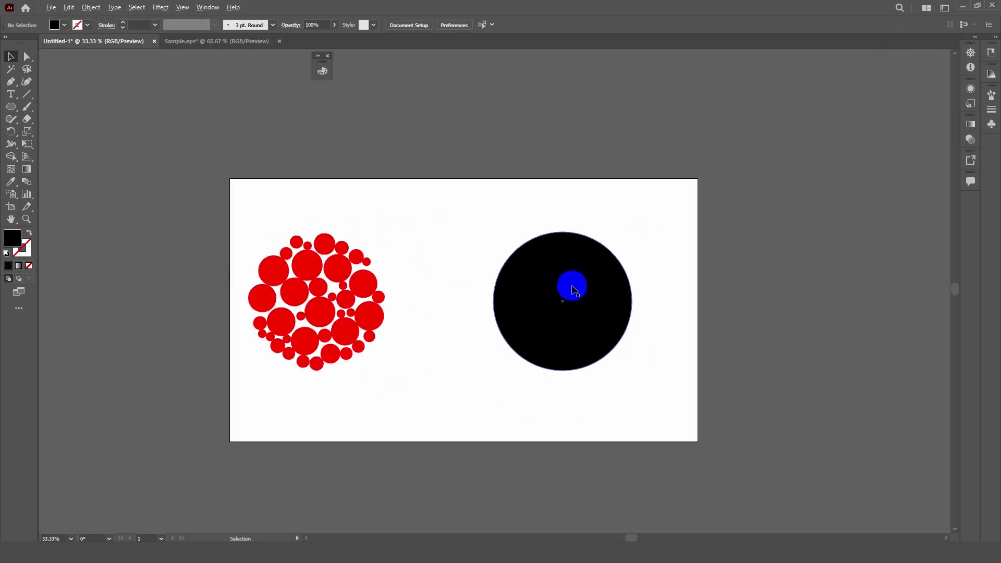
Step: Draw a small black circle about 28.5 px in diameter above the gap between the red pattern and the large black circle
{"action": "left_click", "coordinate": [534, 271], "text": "ctrl"}
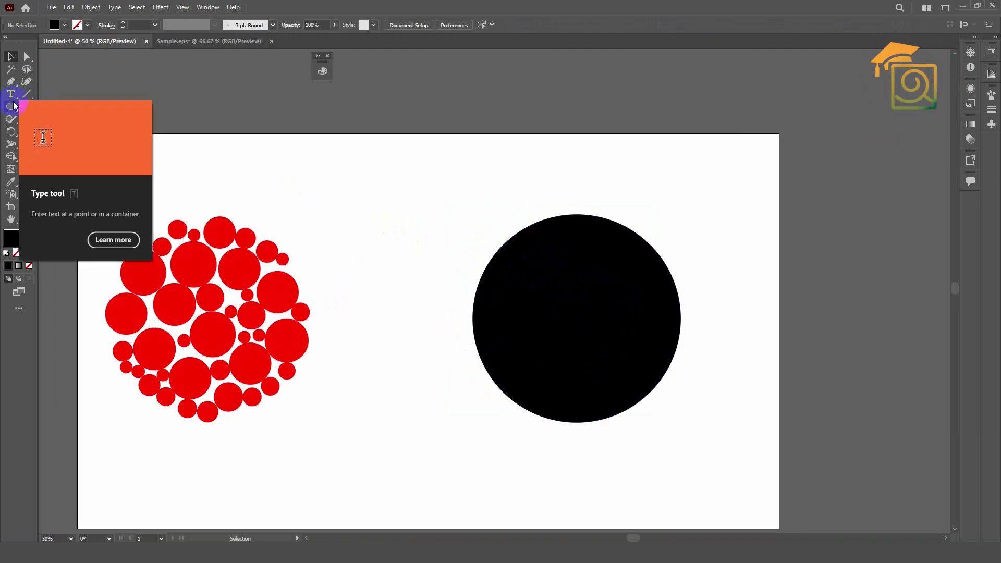
{"action": "left_click_drag", "start_coordinate": [11, 106], "coordinate": [43, 134]}
{"action": "left_click_drag", "start_coordinate": [358, 205], "coordinate": [348, 191]}
{"action": "left_click", "coordinate": [17, 241]}
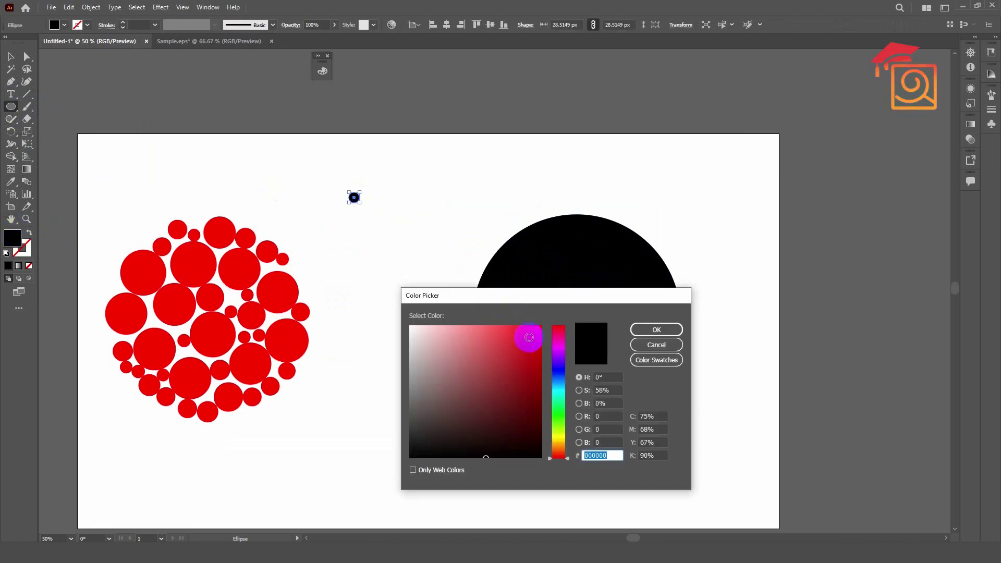
{"action": "left_click", "coordinate": [632, 331]}
{"action": "left_click", "coordinate": [11, 56]}
{"action": "left_click", "coordinate": [206, 124]}
Step: Draw a small hexagon about 35 by 30 px and a star about 39 by 37 px in a row beside the small circle
{"action": "right_click", "coordinate": [14, 104]}
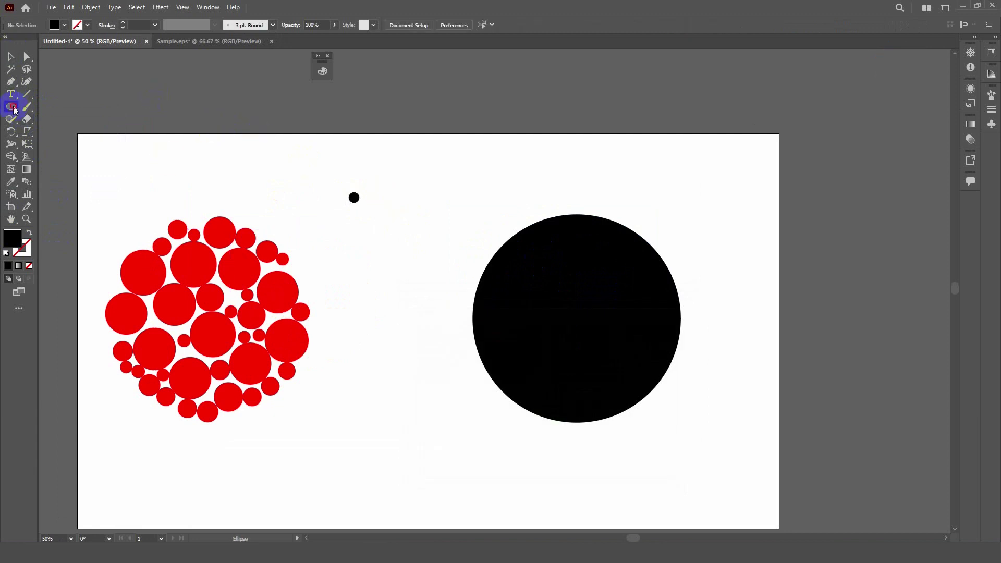
{"action": "left_click", "coordinate": [37, 143]}
{"action": "scroll", "coordinate": [389, 209], "scroll_direction": "up", "scroll_amount": 1}
{"action": "left_click_drag", "start_coordinate": [371, 194], "coordinate": [379, 198]}
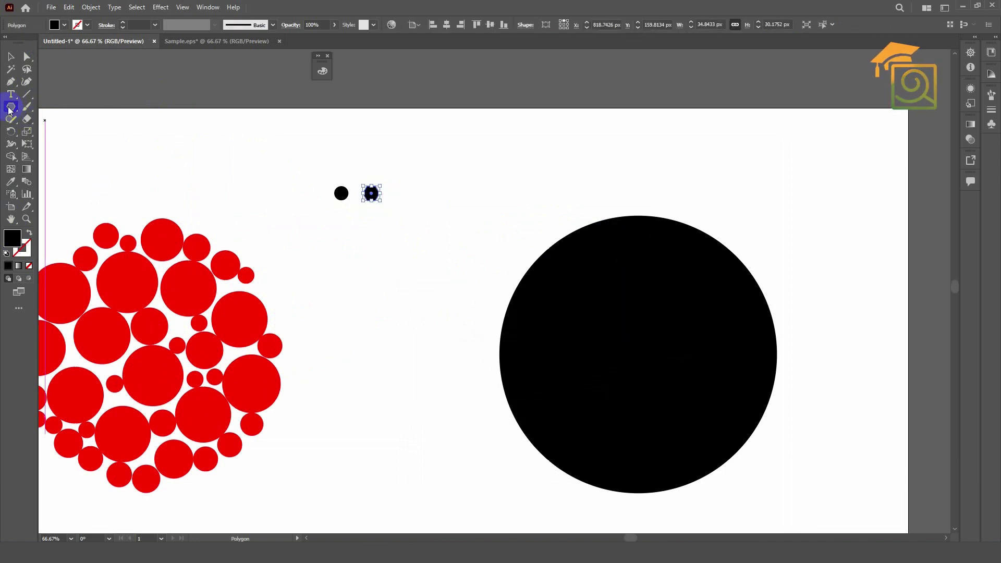
{"action": "left_click_drag", "start_coordinate": [10, 106], "coordinate": [37, 155]}
{"action": "left_click_drag", "start_coordinate": [400, 196], "coordinate": [410, 199]}
Step: Draw a small black square above the small circle and the hexagon
{"action": "left_click_drag", "start_coordinate": [10, 107], "coordinate": [45, 105]}
{"action": "mouse_move", "coordinate": [363, 167]}
{"action": "left_mouse_down"}
{"action": "mouse_move", "coordinate": [353, 171]}
{"action": "mouse_move", "coordinate": [369, 177]}
{"action": "mouse_move", "coordinate": [356, 176]}
{"action": "left_mouse_up"}
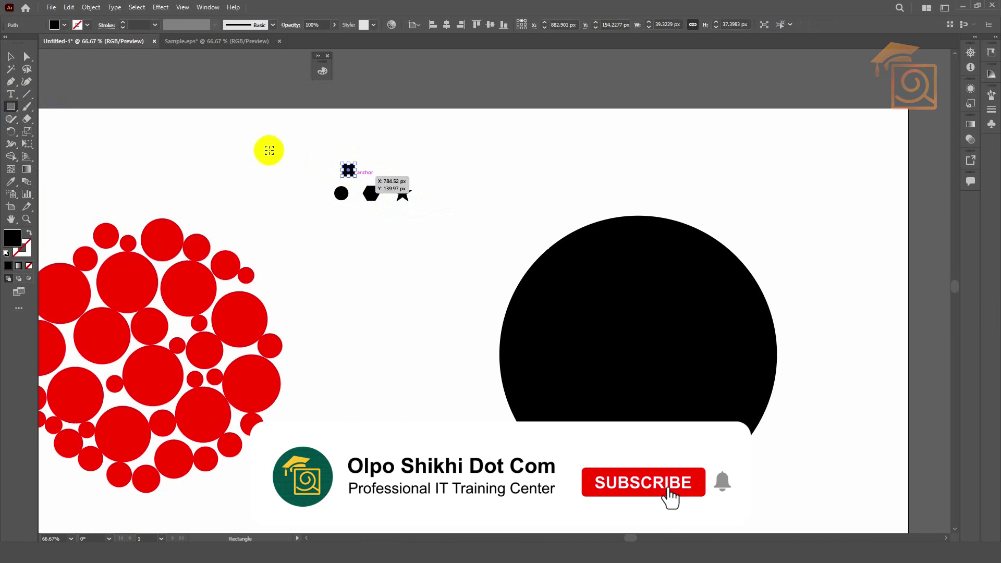
{"action": "key", "text": "v"}
{"action": "left_click", "coordinate": [350, 128]}
Step: Duplicate the small hexagon above the original and apply a Pucker & Bloat effect with 93% bloat to the copy
{"action": "scroll", "coordinate": [362, 165], "scroll_direction": "up", "scroll_amount": 2}
{"action": "left_click_drag", "start_coordinate": [380, 225], "coordinate": [405, 154]}
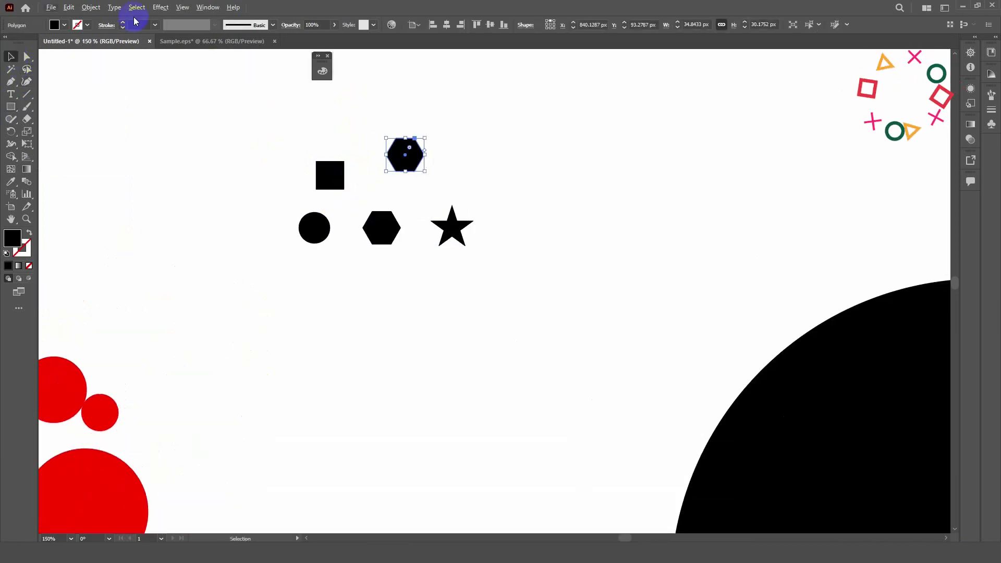
{"action": "left_click", "coordinate": [160, 7]}
{"action": "mouse_move", "coordinate": [265, 98]}
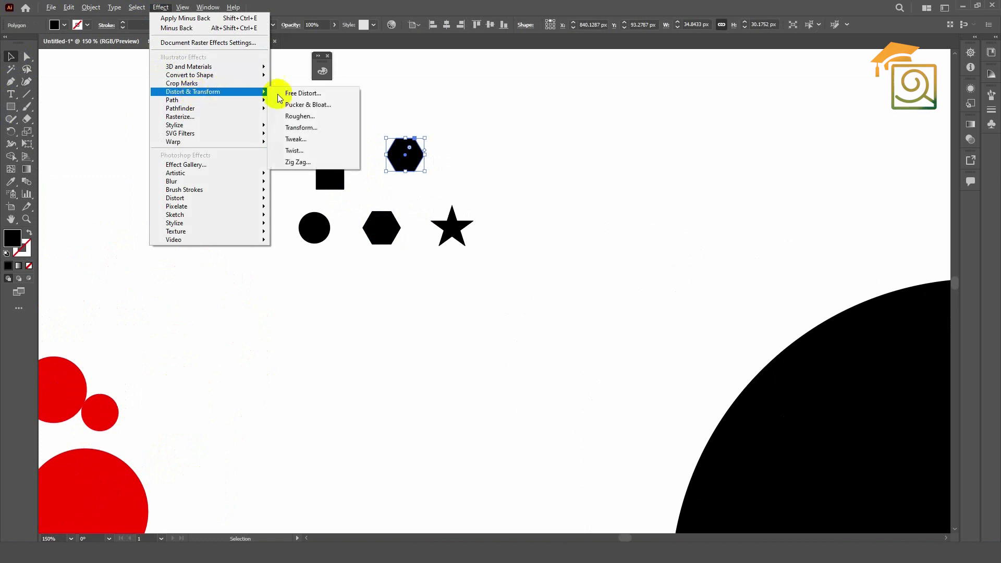
{"action": "left_click", "coordinate": [313, 105]}
{"action": "left_click_drag", "start_coordinate": [590, 141], "coordinate": [597, 140]}
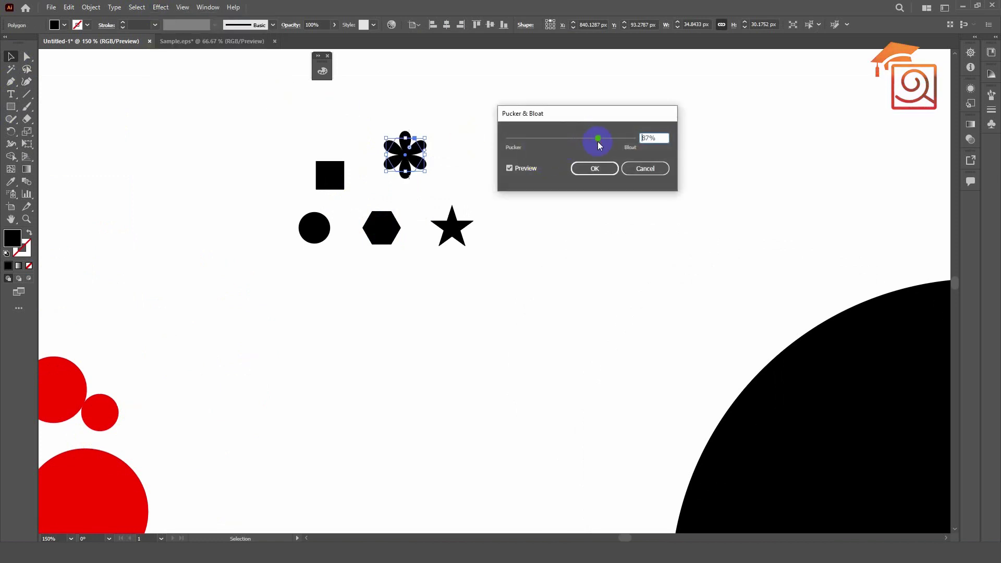
{"action": "left_click", "coordinate": [594, 168]}
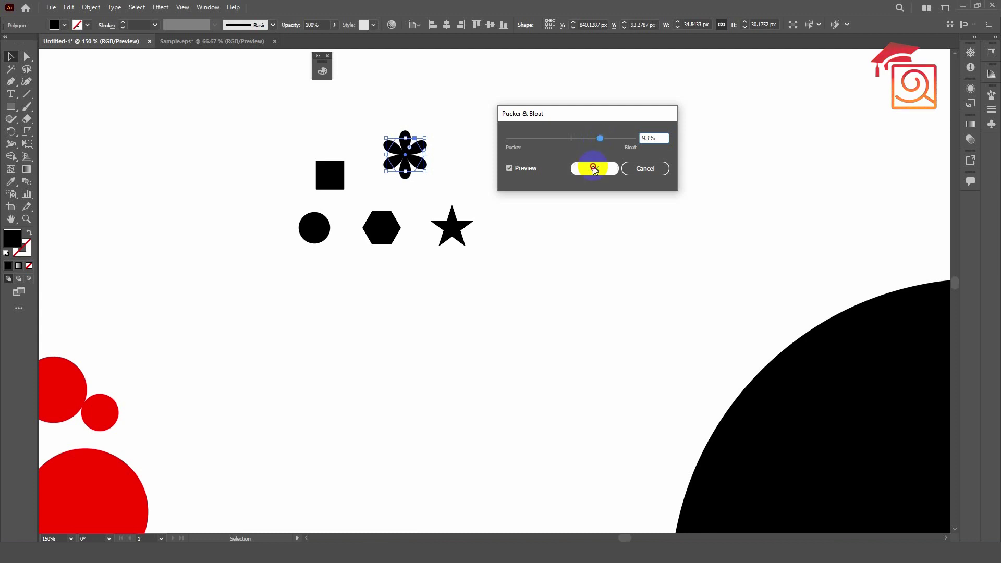
Step: Expand the appearance of the bloated hexagon copy into a plain flower-shaped path
{"action": "left_click", "coordinate": [94, 11]}
{"action": "left_click", "coordinate": [107, 137]}
{"action": "right_click", "coordinate": [416, 149]}
{"action": "left_click", "coordinate": [596, 203]}
Step: Shrink the flower shape and arrange the square, flower, hexagon and star closer together around the small circle
{"action": "mouse_move", "coordinate": [404, 165]}
{"action": "left_mouse_down"}
{"action": "mouse_move", "coordinate": [399, 178]}
{"action": "mouse_move", "coordinate": [405, 152]}
{"action": "left_mouse_up"}
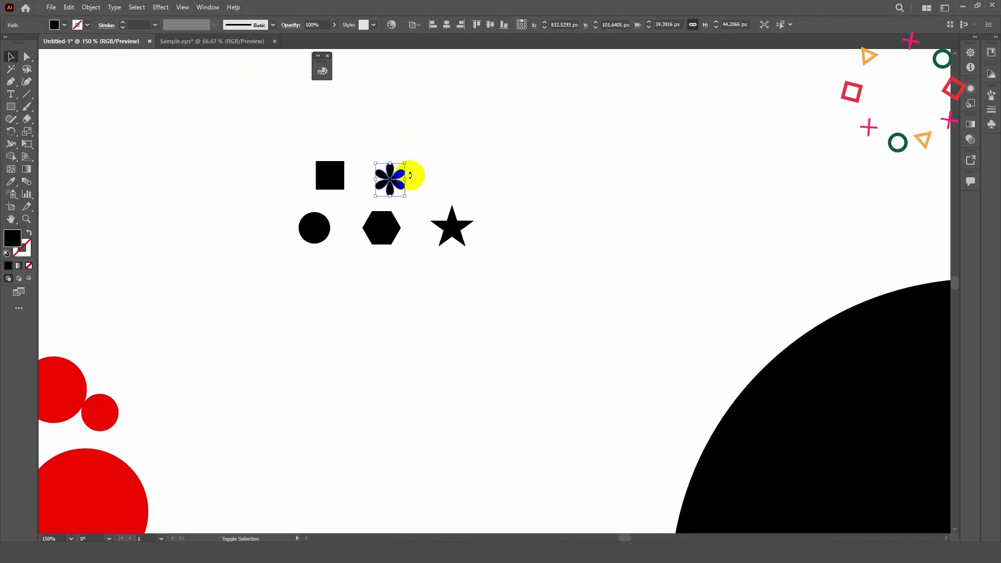
{"action": "left_click_drag", "start_coordinate": [343, 176], "coordinate": [406, 182]}
{"action": "left_click_drag", "start_coordinate": [402, 230], "coordinate": [392, 227]}
{"action": "left_click_drag", "start_coordinate": [468, 226], "coordinate": [459, 221]}
{"action": "left_click", "coordinate": [519, 206]}
{"action": "scroll", "coordinate": [274, 169], "scroll_direction": "down", "scroll_amount": 2}
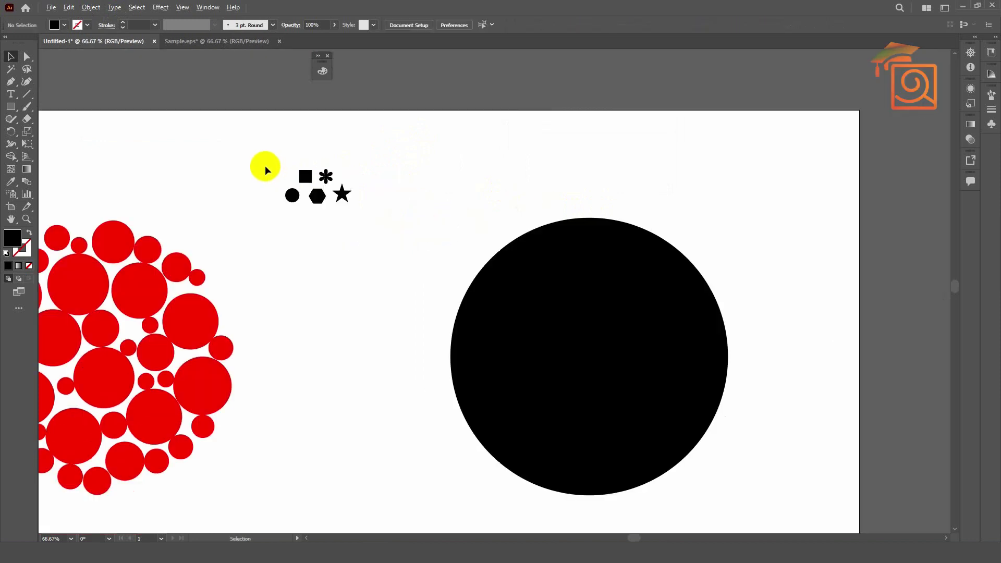
Step: Group the square, flower, circle, hexagon and star into one object
{"action": "left_click", "coordinate": [615, 313]}
{"action": "left_click", "coordinate": [500, 275]}
{"action": "left_click", "coordinate": [278, 156]}
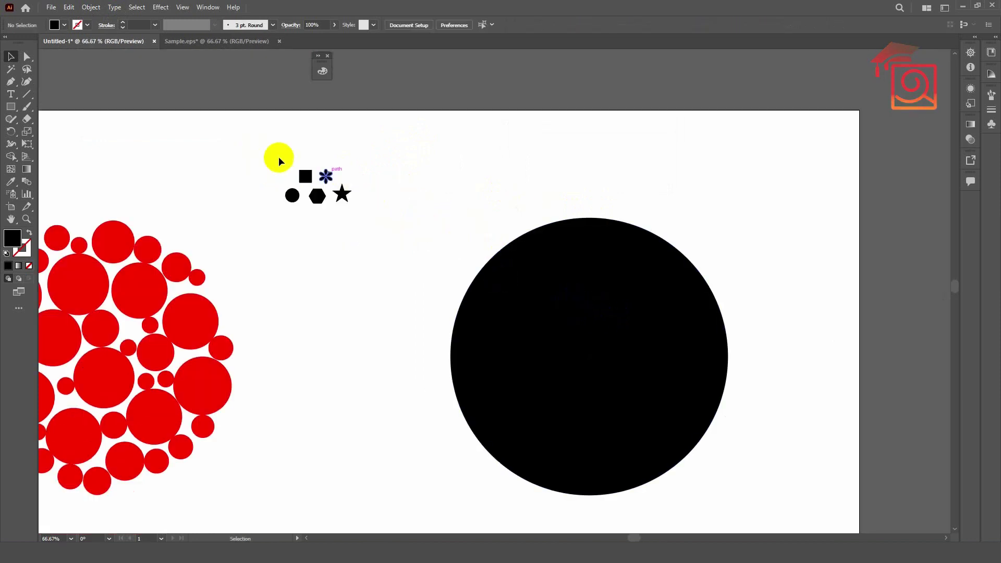
{"action": "left_click_drag", "start_coordinate": [262, 153], "coordinate": [380, 222]}
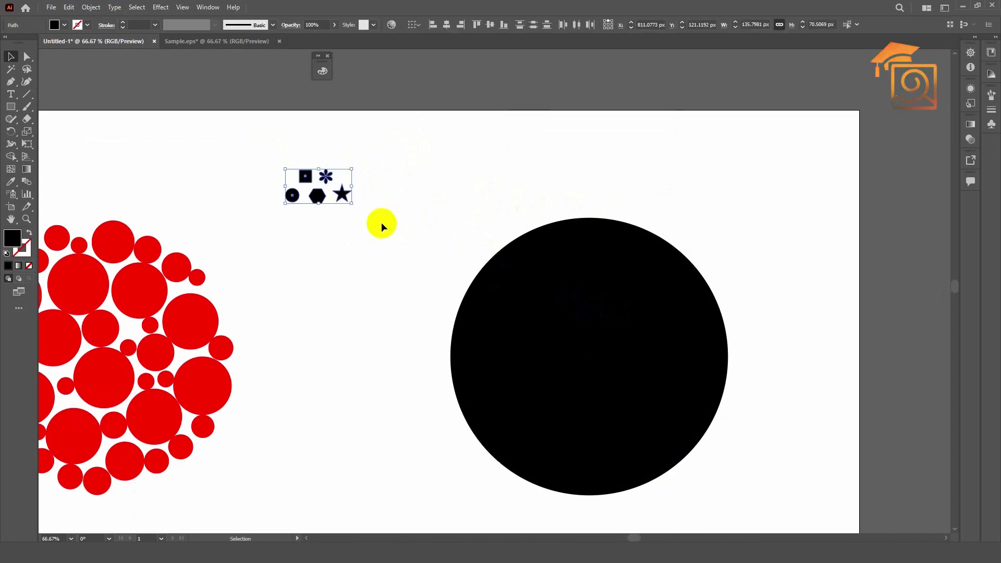
{"action": "right_click", "coordinate": [339, 194]}
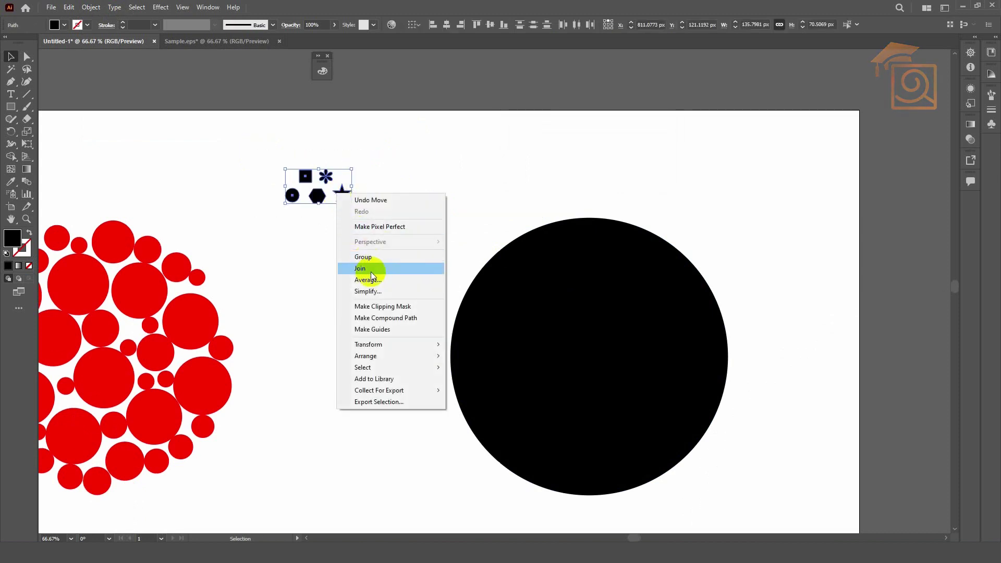
{"action": "left_click", "coordinate": [367, 256]}
Step: Change the large black circle's fill to light pink
{"action": "left_click", "coordinate": [566, 280]}
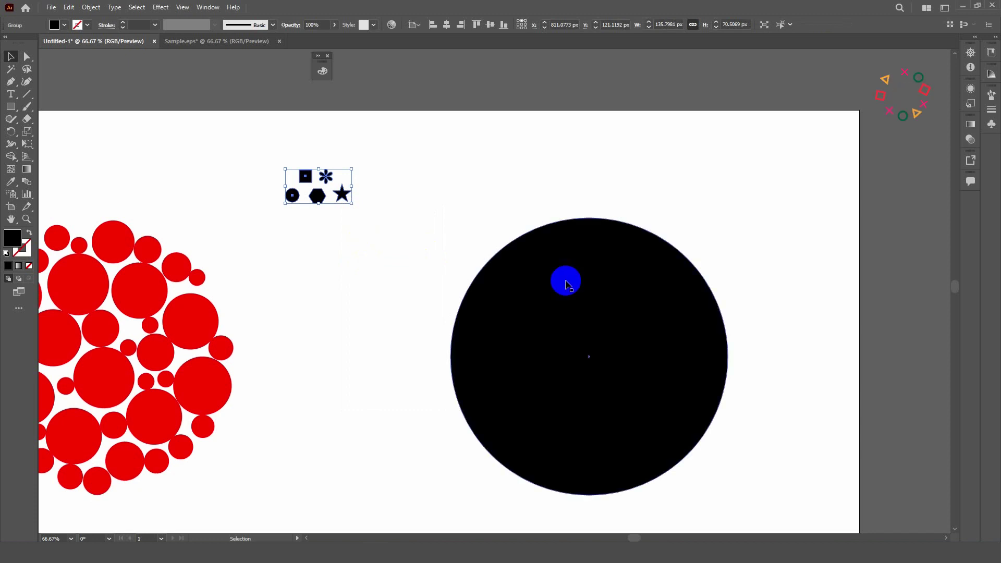
{"action": "double_click", "coordinate": [12, 239]}
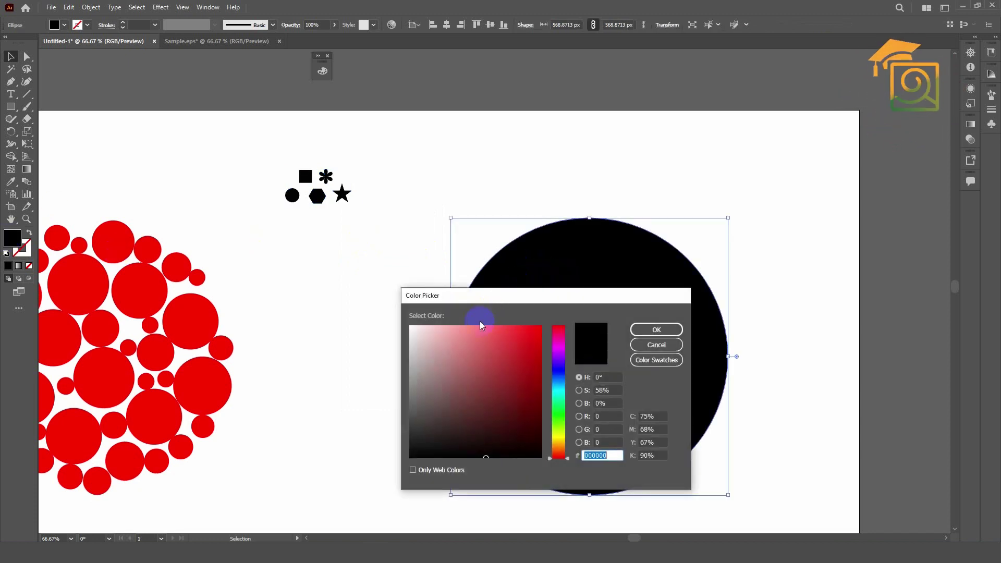
{"action": "left_click", "coordinate": [458, 330]}
{"action": "left_click", "coordinate": [656, 330]}
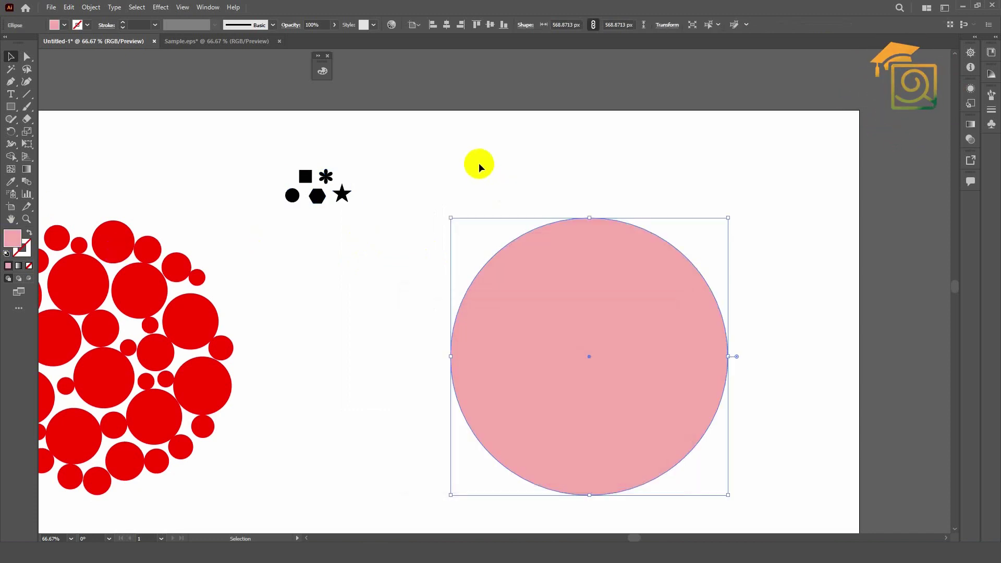
{"action": "left_click", "coordinate": [478, 163]}
Step: Move the group of small shapes onto the upper part of the pink circle
{"action": "left_click_drag", "start_coordinate": [255, 149], "coordinate": [609, 276]}
{"action": "left_click", "coordinate": [706, 209]}
{"action": "scroll", "coordinate": [693, 219], "scroll_direction": "right", "scroll_amount": 1}
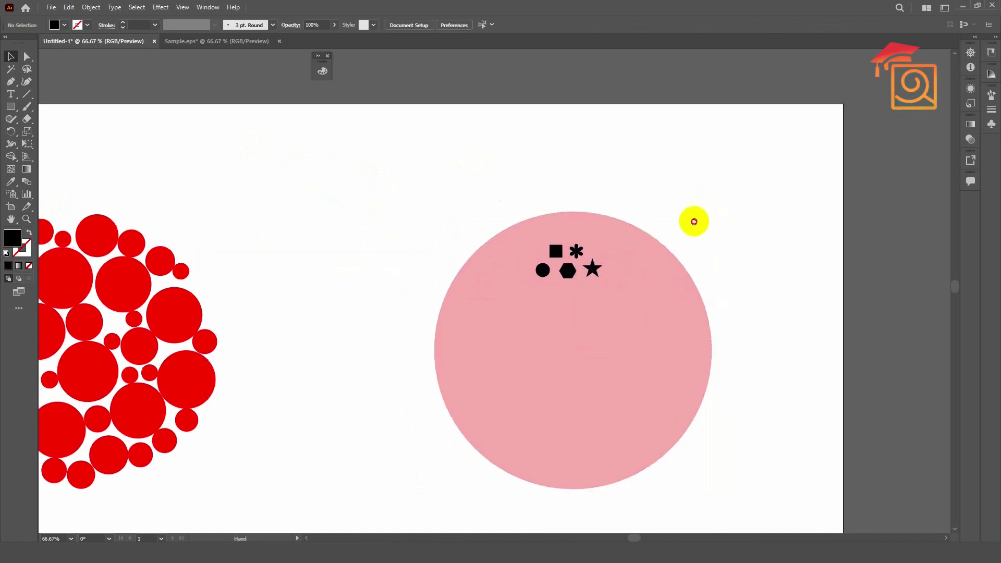
Step: Run the fillinger script on the pink circle and the shape group to fill the circle with the small shapes
{"action": "left_click", "coordinate": [588, 313]}
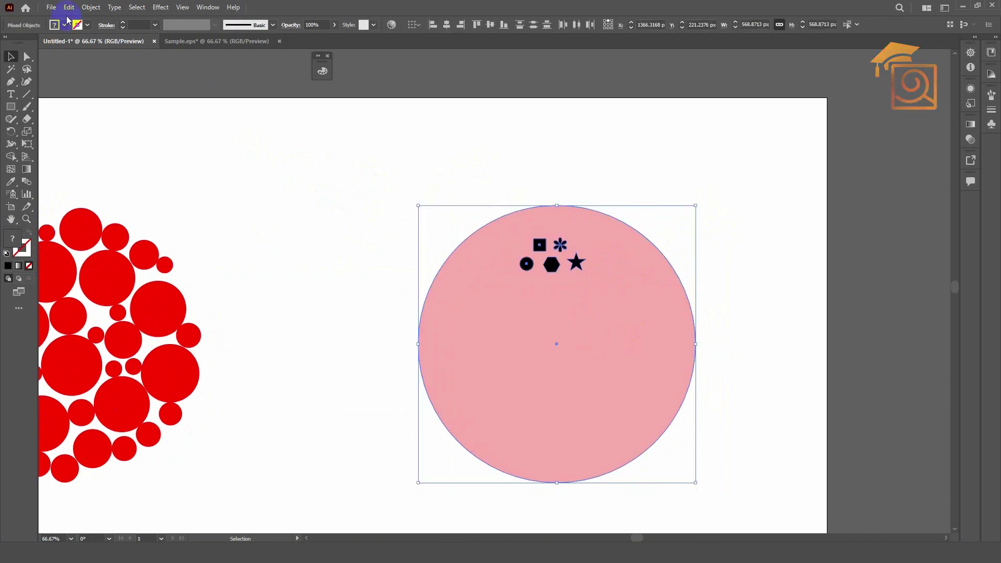
{"action": "left_click", "coordinate": [52, 7]}
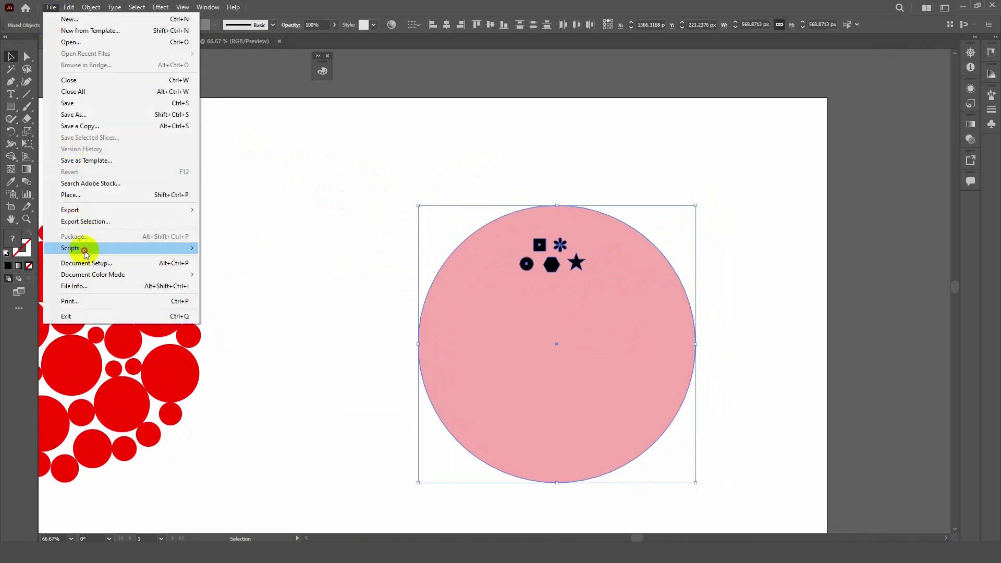
{"action": "mouse_move", "coordinate": [78, 248]}
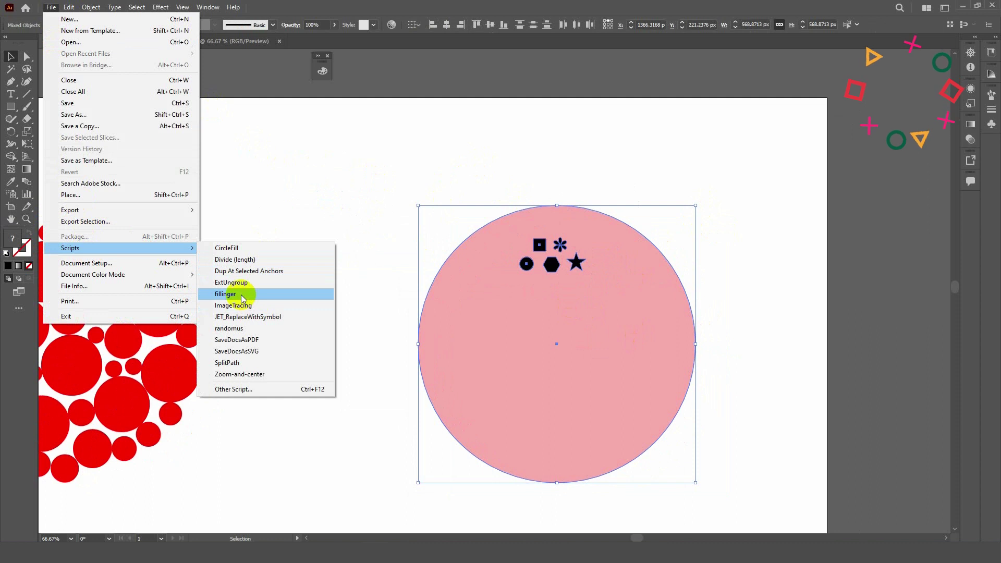
{"action": "left_click", "coordinate": [242, 296]}
{"action": "left_click_drag", "start_coordinate": [460, 170], "coordinate": [730, 129]}
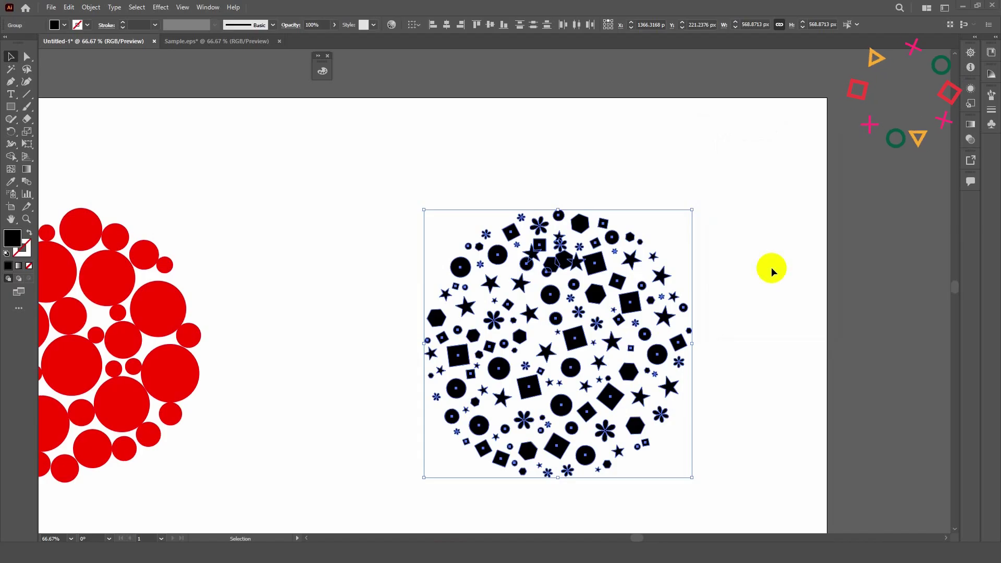
Step: Separate the original shape group from the filled pattern, placing the group near the artboard's upper right corner and the pattern closer to the middle
{"action": "left_click", "coordinate": [764, 199]}
{"action": "left_click_drag", "start_coordinate": [566, 266], "coordinate": [392, 266]}
{"action": "left_click_drag", "start_coordinate": [548, 230], "coordinate": [731, 156]}
{"action": "left_click_drag", "start_coordinate": [426, 273], "coordinate": [472, 279]}
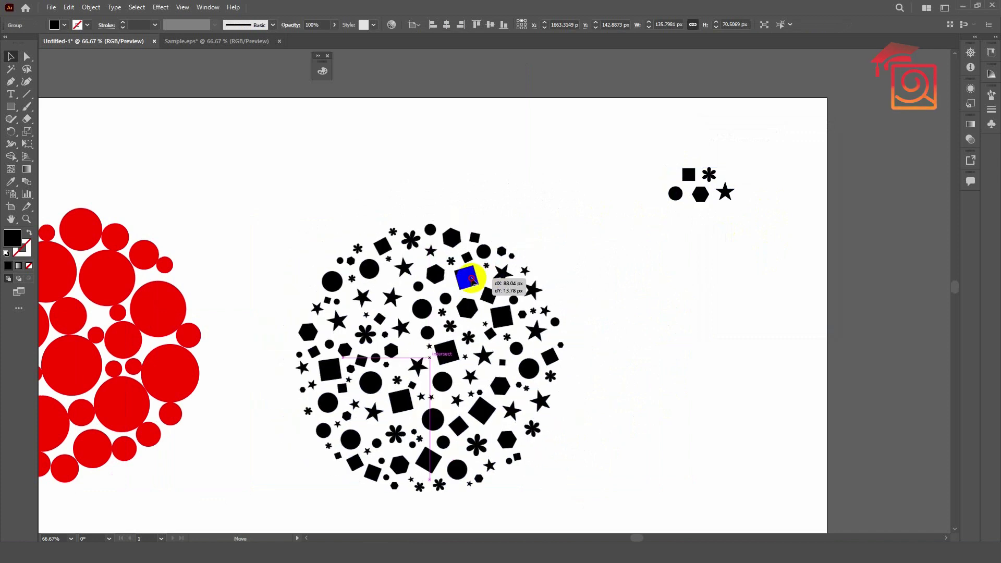
{"action": "left_click", "coordinate": [623, 335]}
{"action": "left_click_drag", "start_coordinate": [624, 336], "coordinate": [724, 265]}
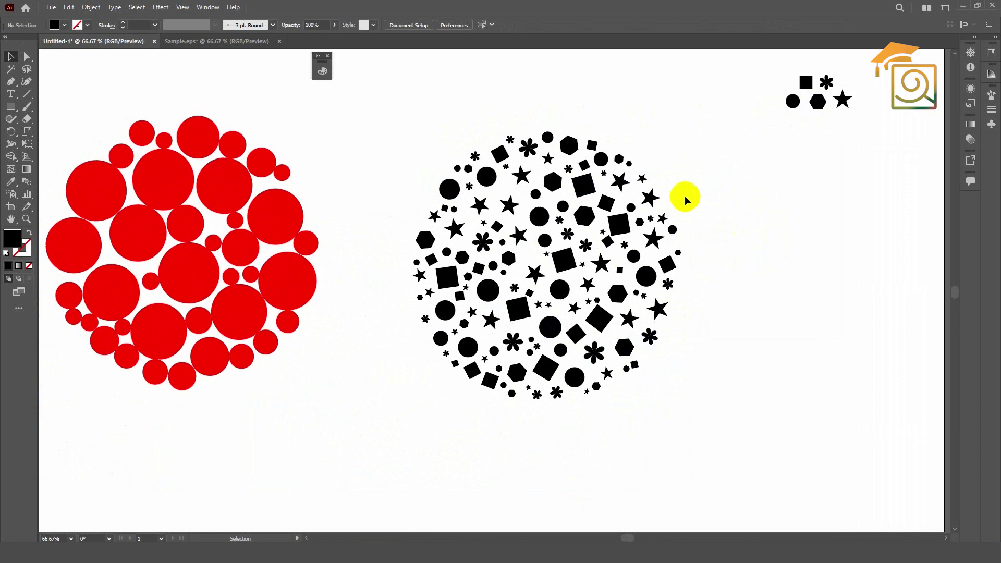
Step: Run the randomus script on the black shape-filled circle pattern and randomize the fill colors of its items
{"action": "left_click", "coordinate": [582, 186]}
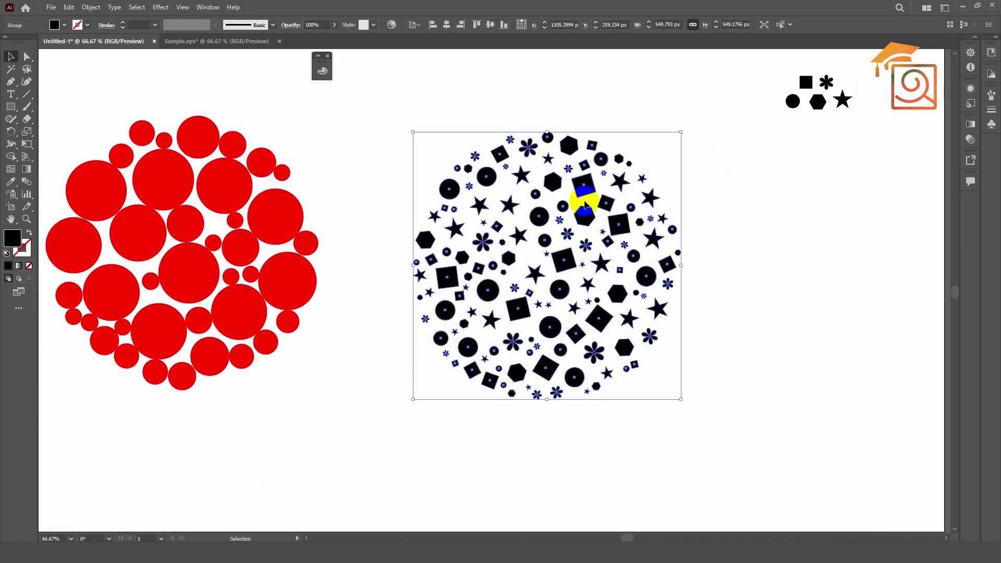
{"action": "left_click", "coordinate": [59, 10]}
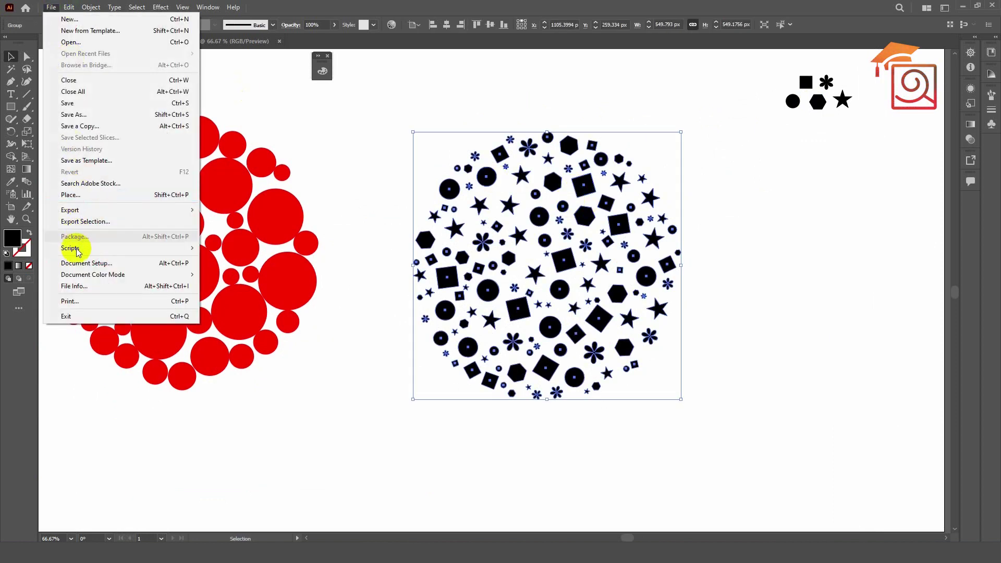
{"action": "mouse_move", "coordinate": [112, 249]}
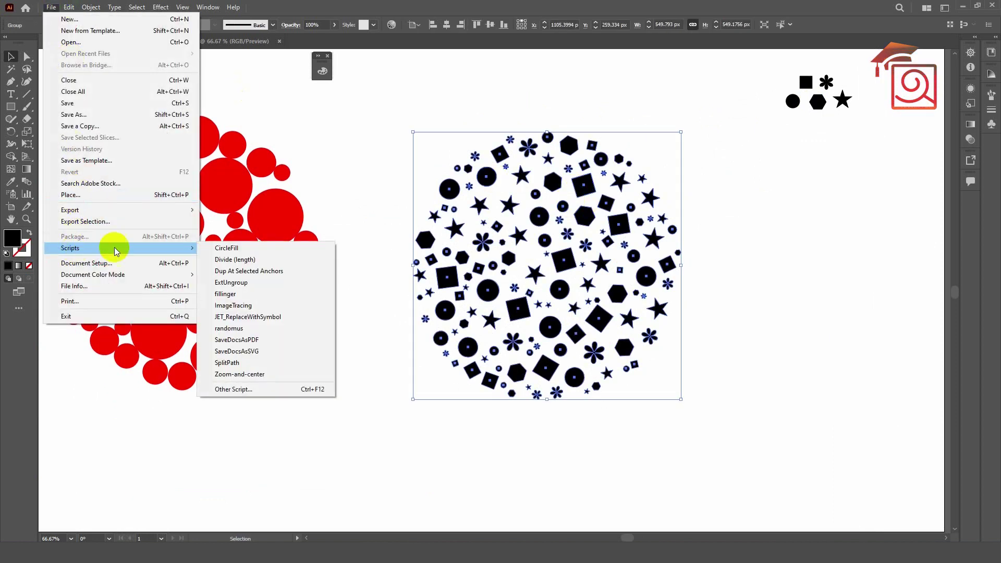
{"action": "left_click", "coordinate": [232, 329]}
{"action": "left_click_drag", "start_coordinate": [506, 111], "coordinate": [287, 101]}
{"action": "left_click", "coordinate": [348, 155]}
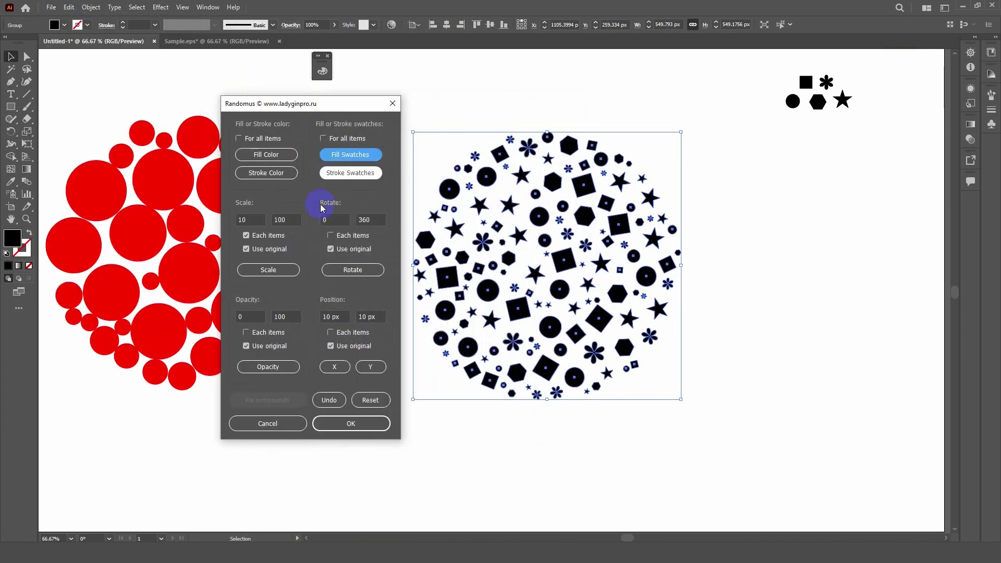
{"action": "left_click", "coordinate": [275, 158]}
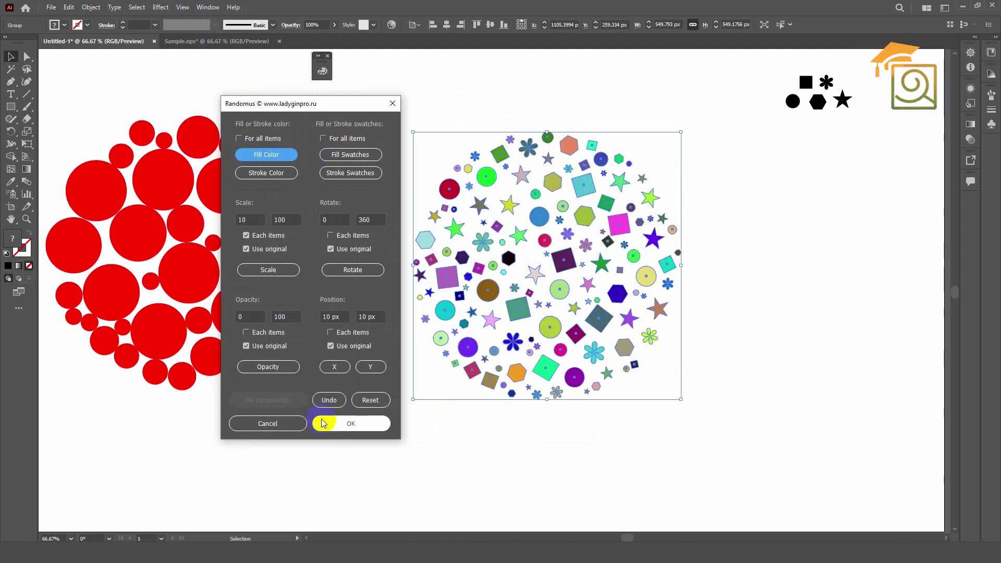
{"action": "left_click", "coordinate": [271, 155]}
{"action": "left_click", "coordinate": [351, 423]}
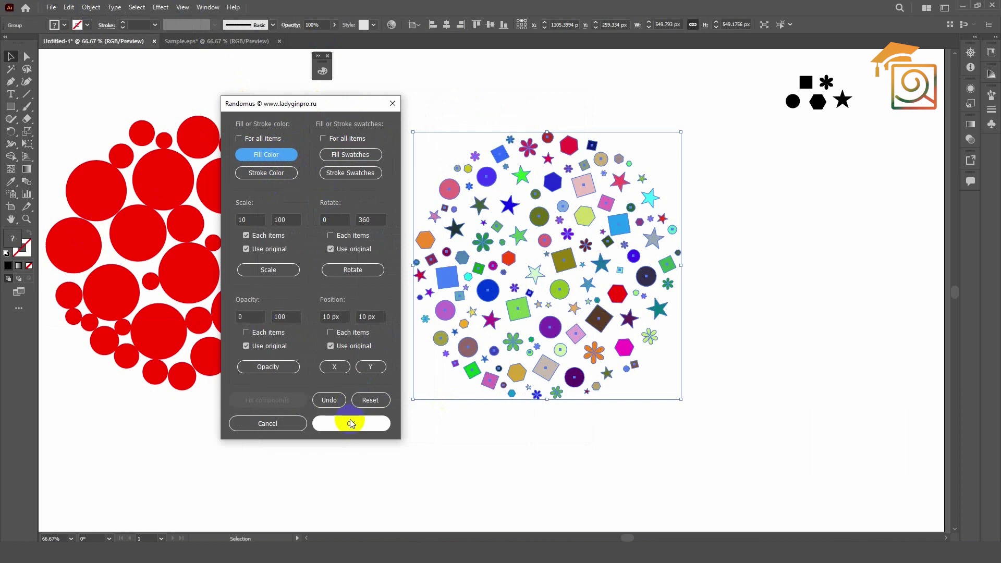
Step: Randomize each item's scale between 10 and 100 and rotate the pattern by a random angle between 0 and 360
{"action": "left_click", "coordinate": [277, 270]}
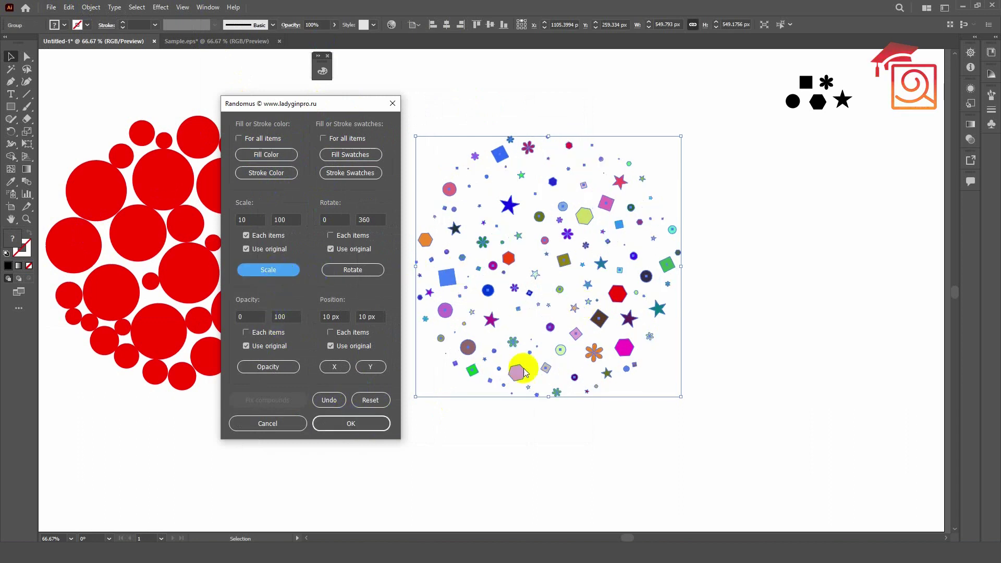
{"action": "left_click", "coordinate": [361, 394]}
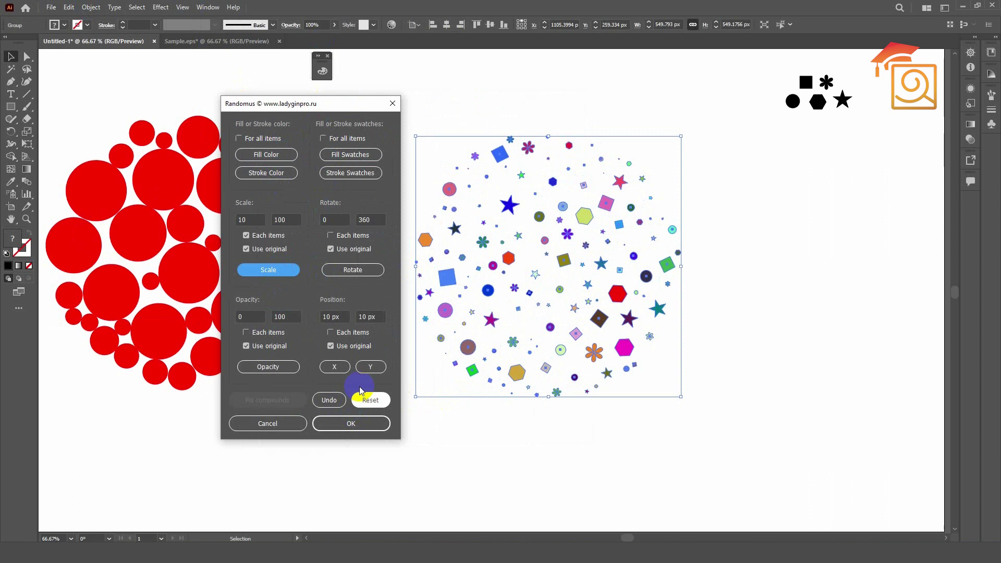
{"action": "left_click", "coordinate": [353, 270]}
{"action": "left_click", "coordinate": [353, 270]}
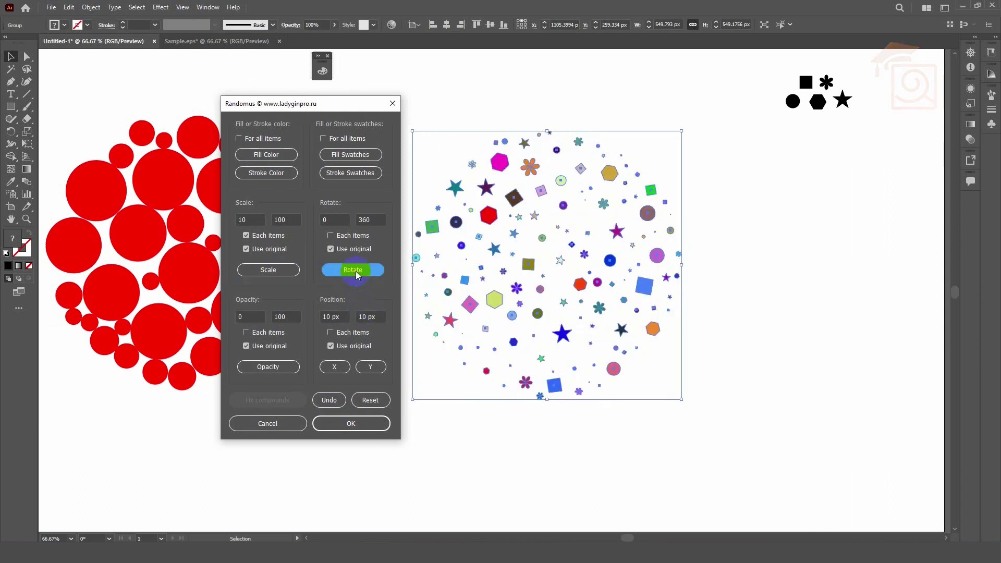
Step: Randomize the pattern's opacity between 0 and 100 and its position with the 10 px values, and apply the changes
{"action": "left_click", "coordinate": [268, 370]}
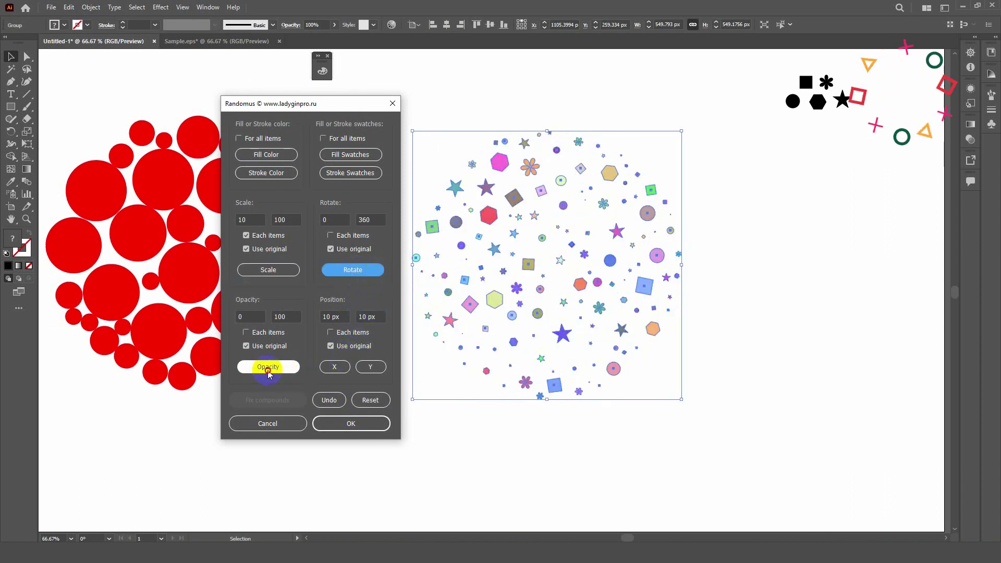
{"action": "left_click", "coordinate": [269, 368]}
{"action": "left_click", "coordinate": [375, 370]}
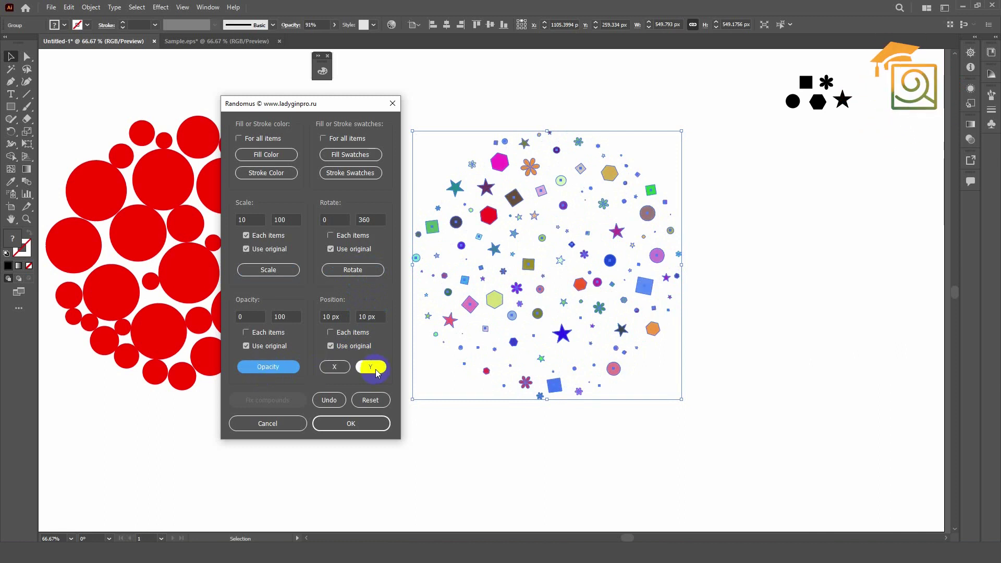
{"action": "left_click", "coordinate": [335, 367]}
{"action": "left_click", "coordinate": [352, 423]}
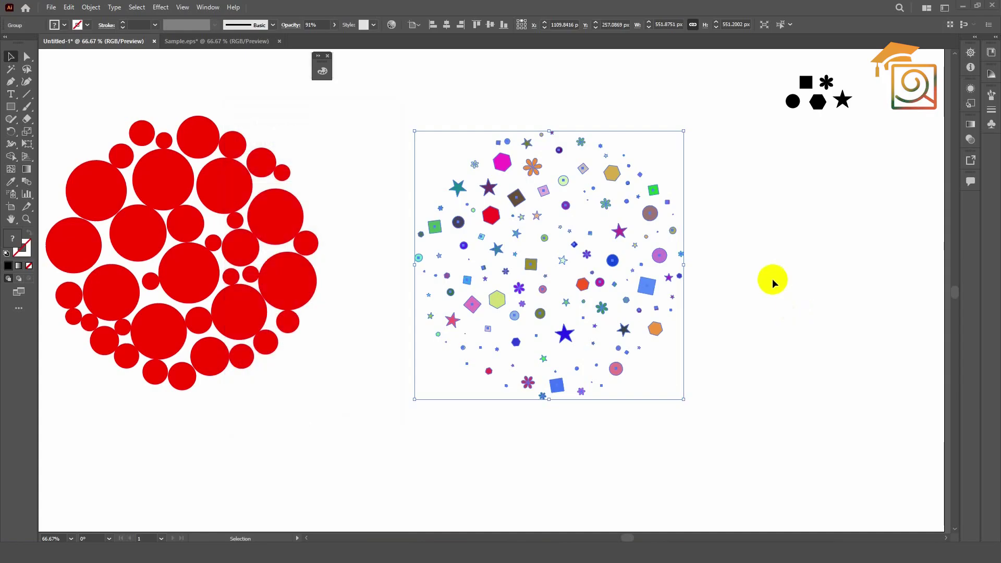
{"action": "left_click", "coordinate": [772, 278]}
Step: Move the multicolored circle pattern up beside the red circle cluster, near the artboard's upper edge
{"action": "scroll", "coordinate": [791, 245], "scroll_direction": "right", "scroll_amount": 4}
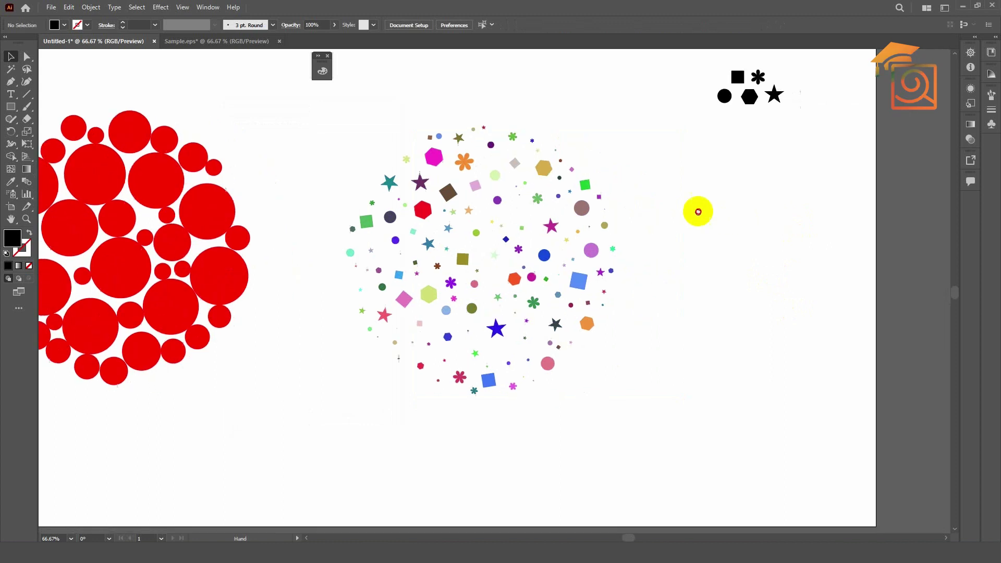
{"action": "scroll", "coordinate": [444, 167], "scroll_direction": "up", "scroll_amount": 3}
{"action": "scroll", "coordinate": [526, 195], "scroll_direction": "down", "scroll_amount": 3}
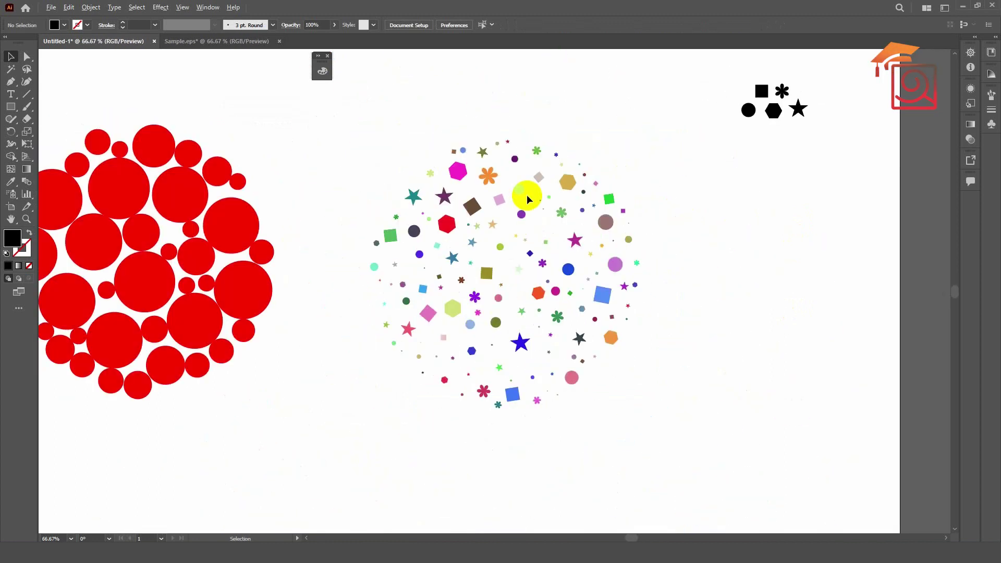
{"action": "scroll", "coordinate": [541, 255], "scroll_direction": "up", "scroll_amount": 2}
{"action": "scroll", "coordinate": [539, 251], "scroll_direction": "down", "scroll_amount": 3}
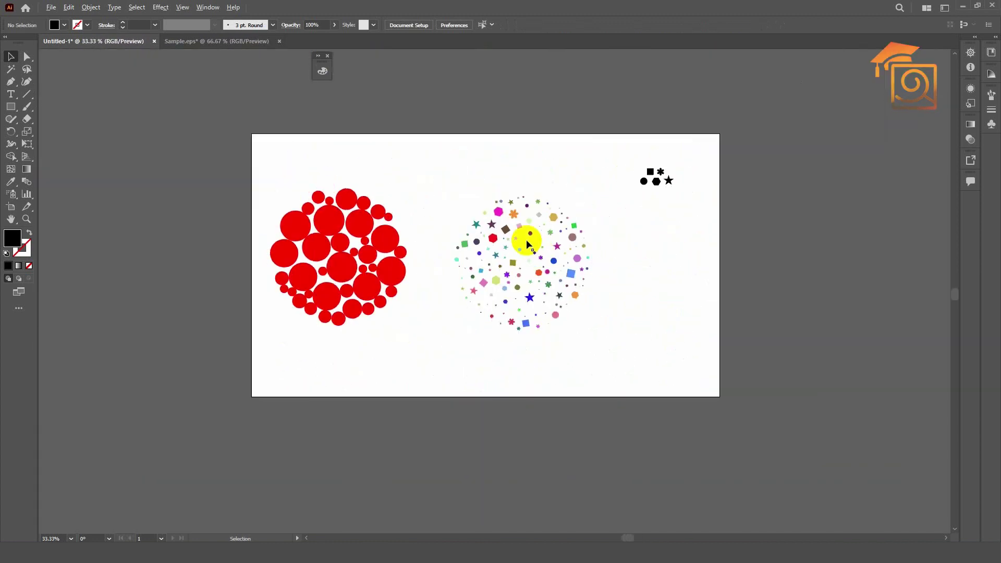
{"action": "left_click", "coordinate": [527, 242]}
{"action": "scroll", "coordinate": [558, 235], "scroll_direction": "up", "scroll_amount": 1}
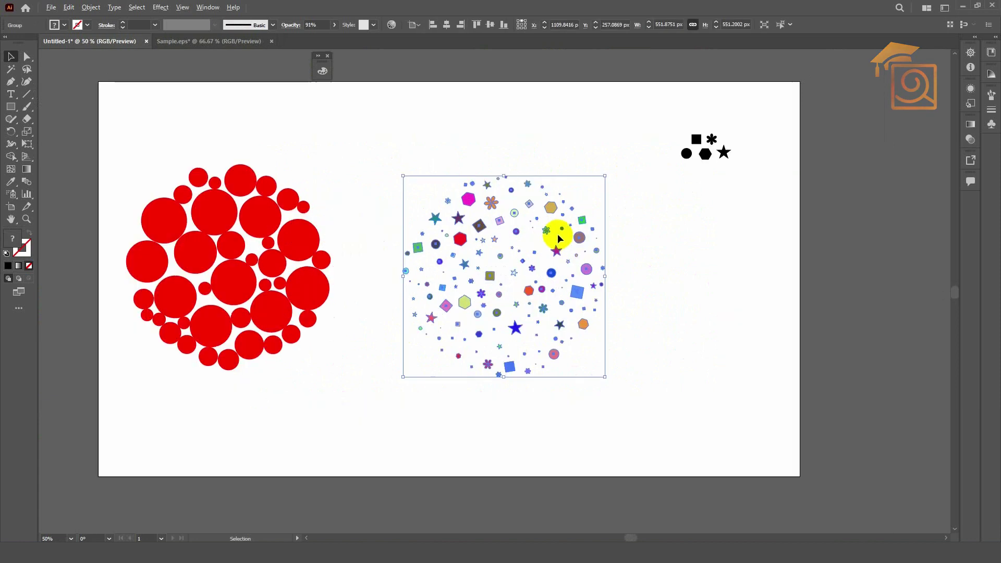
{"action": "left_click_drag", "start_coordinate": [555, 210], "coordinate": [477, 148]}
{"action": "scroll", "coordinate": [521, 206], "scroll_direction": "down", "scroll_amount": 1}
Step: Add the letter J as text in the artboard's empty area and scale it up to about 576 pt
{"action": "left_click_drag", "start_coordinate": [10, 94], "coordinate": [219, 172]}
{"action": "left_click", "coordinate": [552, 281]}
{"action": "key", "text": "BackSpace"}
{"action": "left_click", "coordinate": [16, 59]}
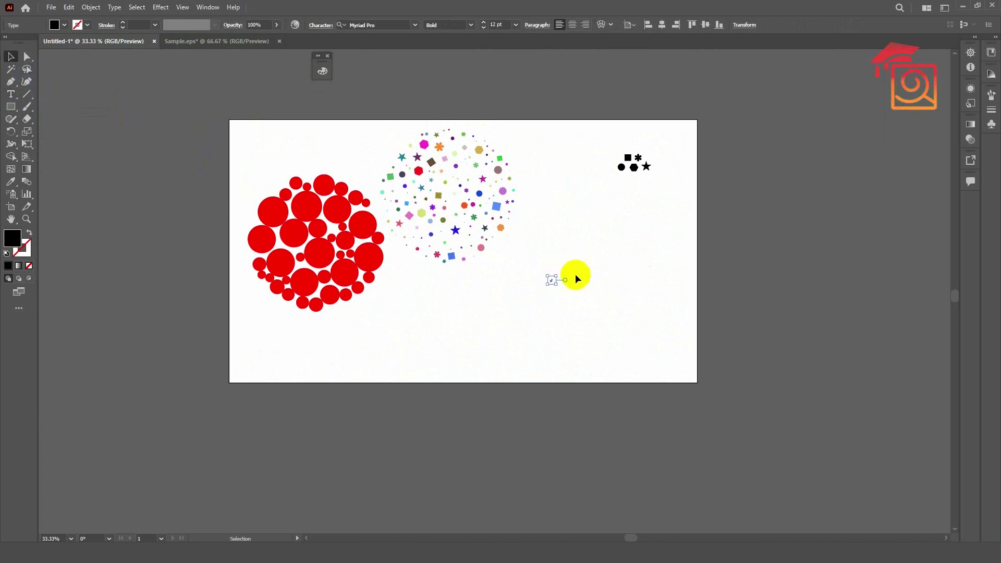
{"action": "left_click_drag", "start_coordinate": [554, 275], "coordinate": [733, 81]}
{"action": "scroll", "coordinate": [735, 83], "scroll_direction": "up", "scroll_amount": 3}
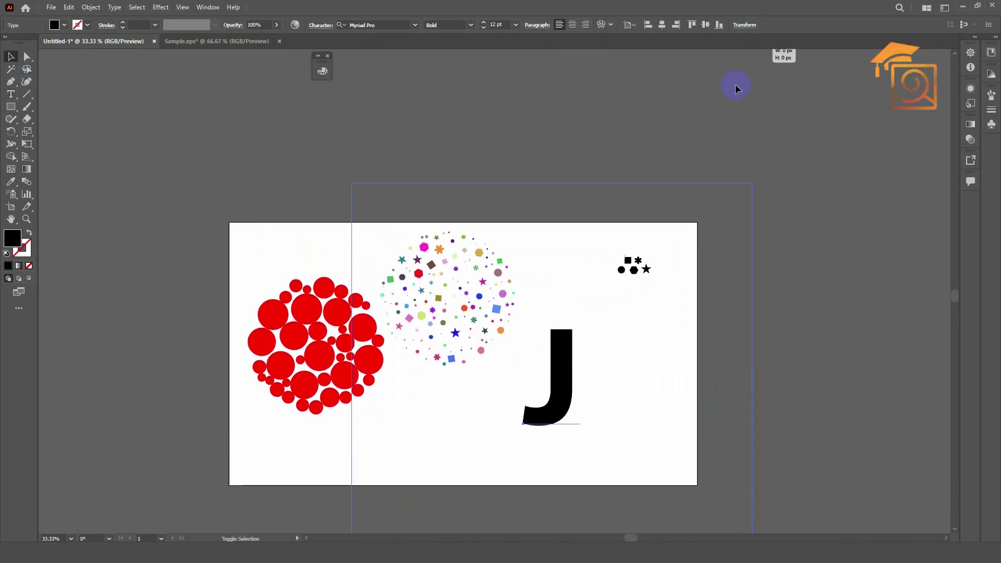
Step: Convert the letter J to outlines and ungroup it
{"action": "right_click", "coordinate": [573, 352]}
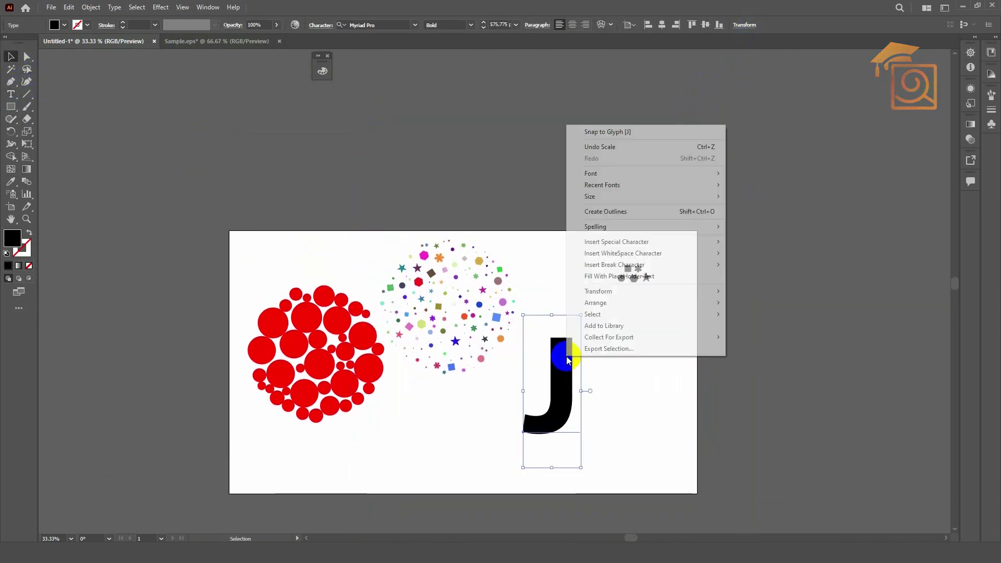
{"action": "left_click", "coordinate": [624, 212]}
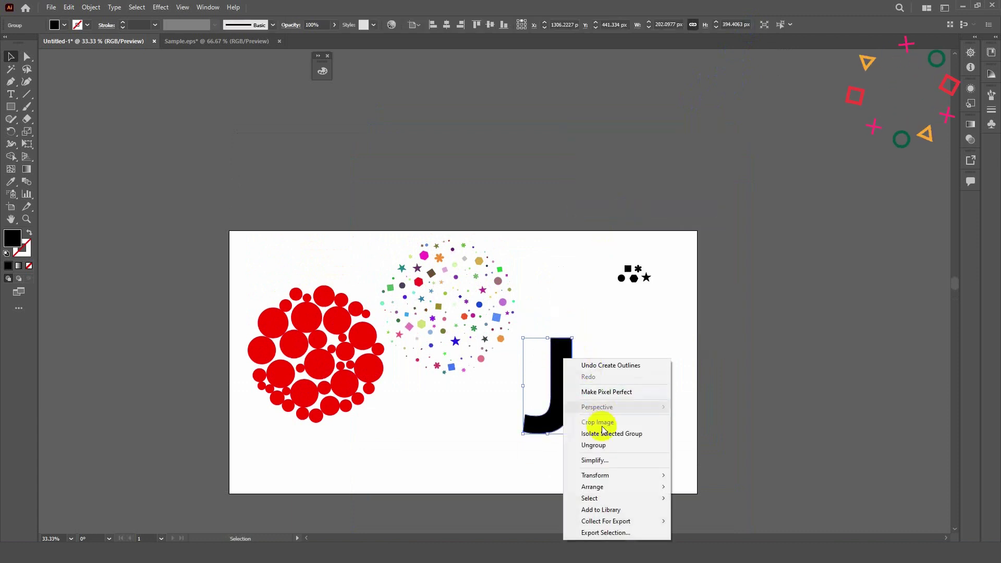
{"action": "left_click", "coordinate": [595, 445]}
{"action": "left_click", "coordinate": [644, 390]}
Step: Enlarge the outlined J to about 373 by 728 px and change its fill to red
{"action": "left_click", "coordinate": [568, 360]}
{"action": "left_click_drag", "start_coordinate": [572, 337], "coordinate": [614, 305]}
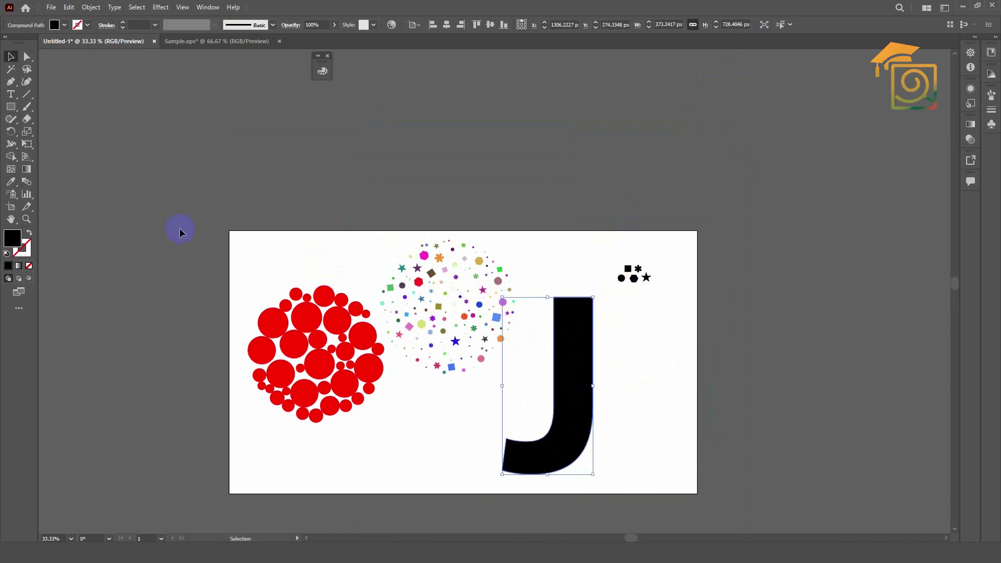
{"action": "double_click", "coordinate": [13, 239]}
{"action": "left_click", "coordinate": [511, 329]}
{"action": "left_click", "coordinate": [657, 330]}
Step: Move the red J so that its upper stem lies behind the group of small black shapes
{"action": "left_click_drag", "start_coordinate": [595, 334], "coordinate": [628, 300]}
{"action": "left_click", "coordinate": [665, 327]}
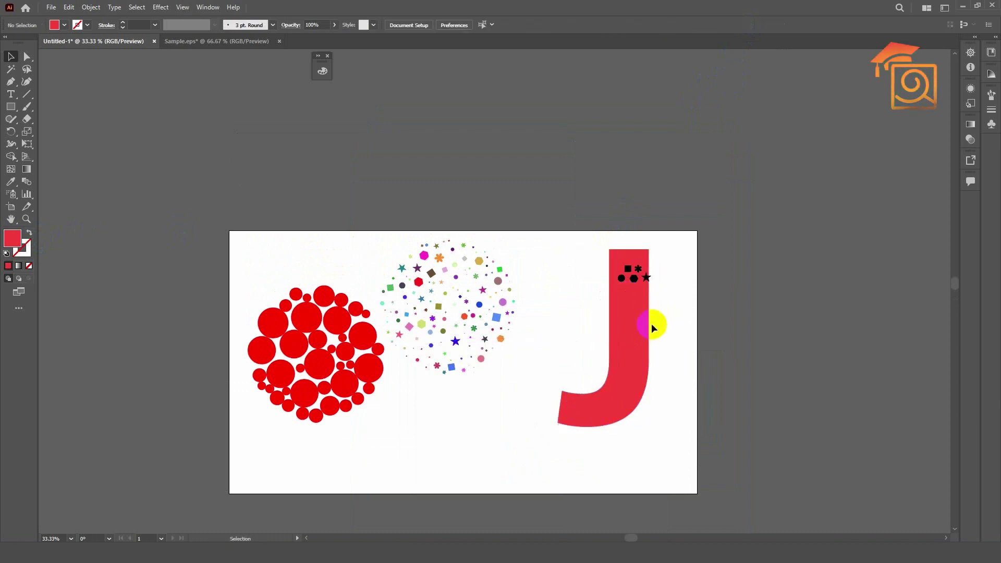
{"action": "left_click_drag", "start_coordinate": [640, 323], "coordinate": [647, 322]}
Step: Run the fillinger script on the red J and the shape group to fill the letter with the small shapes
{"action": "left_click", "coordinate": [664, 315], "text": "shift"}
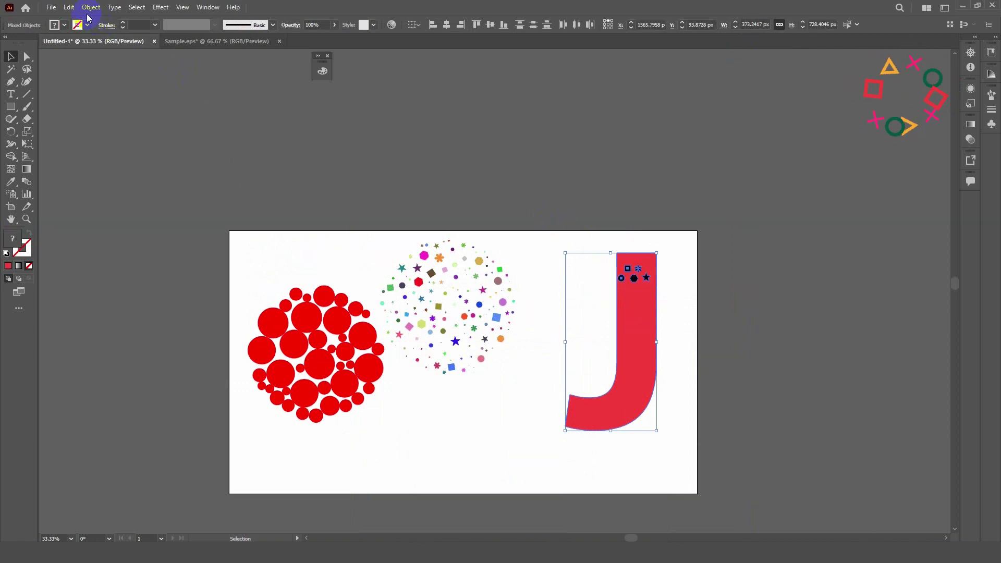
{"action": "left_click", "coordinate": [52, 8]}
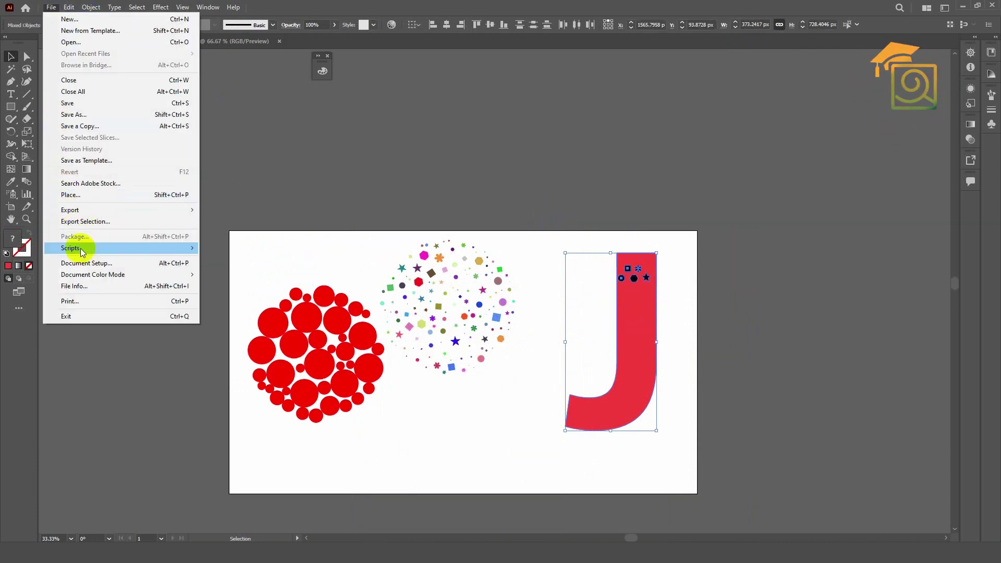
{"action": "mouse_move", "coordinate": [194, 248]}
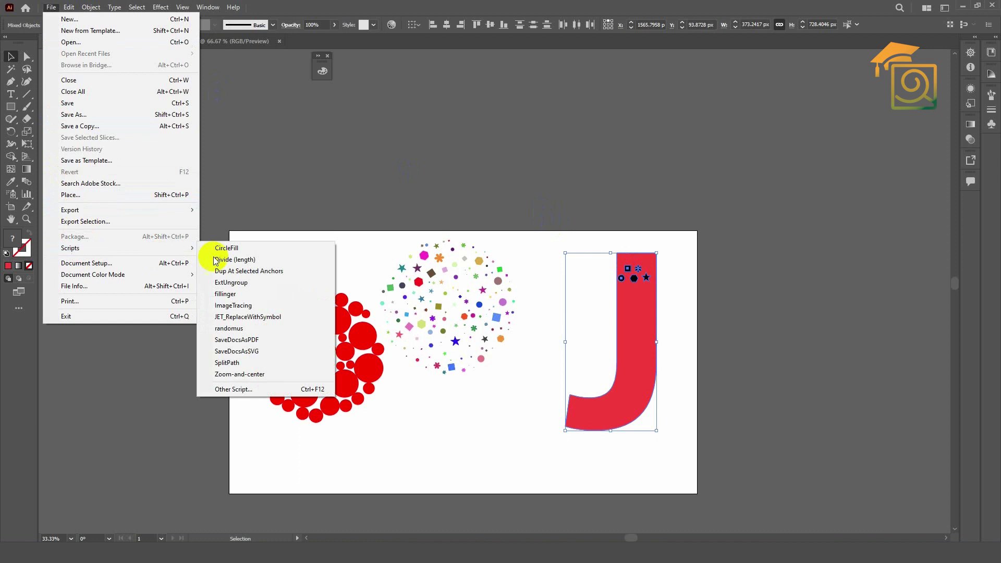
{"action": "left_click", "coordinate": [245, 294]}
{"action": "left_click", "coordinate": [510, 255]}
{"action": "left_click", "coordinate": [481, 193]}
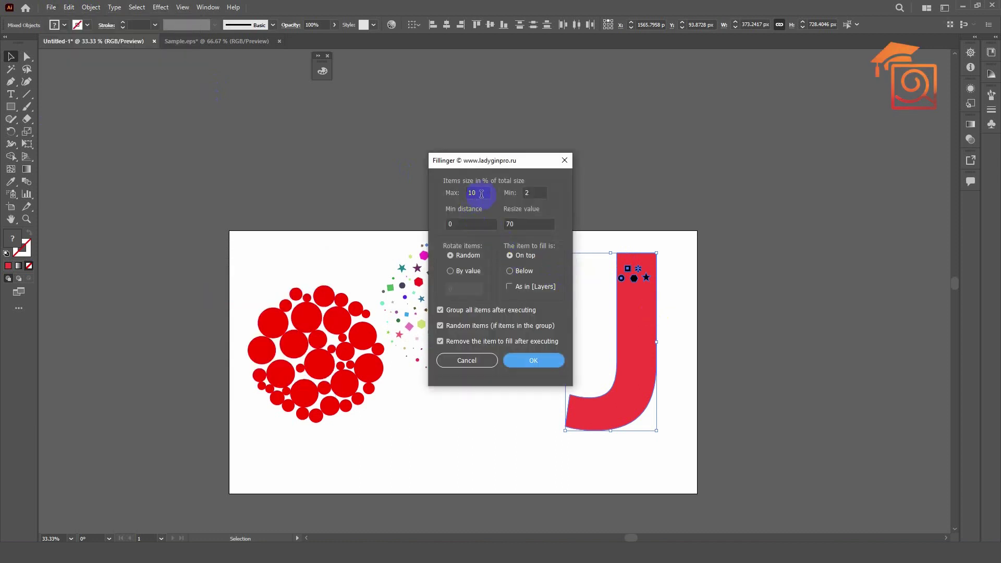
{"action": "left_click", "coordinate": [517, 364]}
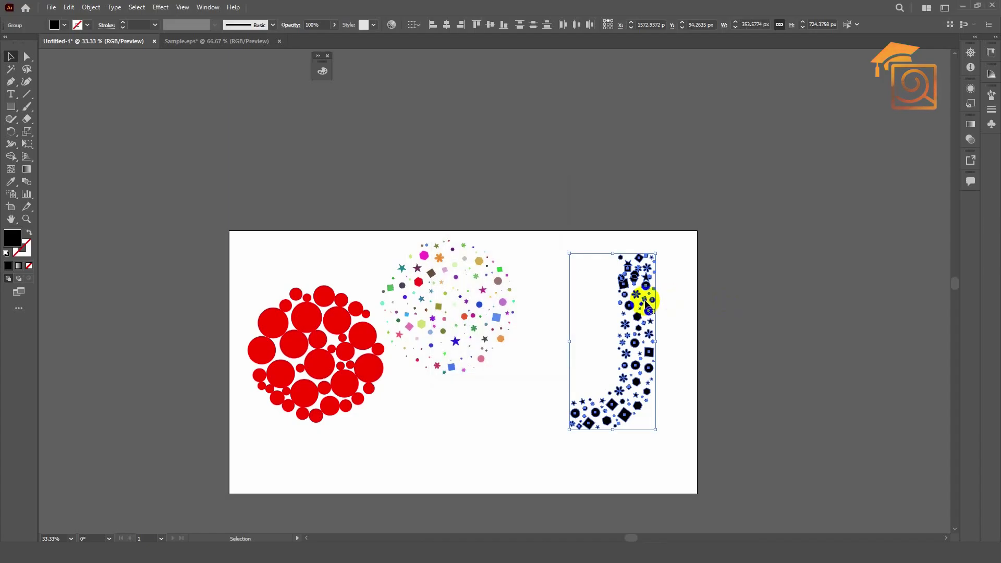
Step: Separate the filled J from the original shape group, placing the letter closer to the middle and the group near the artboard's upper right corner
{"action": "left_click", "coordinate": [645, 291]}
{"action": "left_click_drag", "start_coordinate": [645, 291], "coordinate": [584, 306]}
{"action": "left_click", "coordinate": [645, 292]}
{"action": "mouse_move", "coordinate": [644, 292]}
{"action": "left_mouse_down"}
{"action": "mouse_move", "coordinate": [632, 275]}
{"action": "mouse_move", "coordinate": [652, 264]}
{"action": "mouse_move", "coordinate": [641, 277]}
{"action": "left_mouse_up"}
Step: Run the randomus script on the filled J pattern and randomize the fill colors of its shapes
{"action": "left_click", "coordinate": [586, 290]}
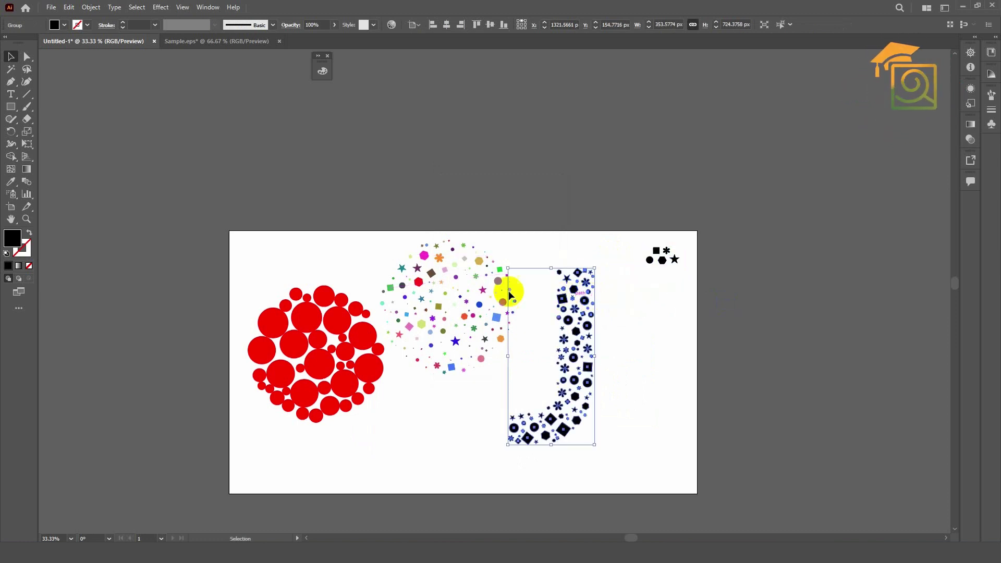
{"action": "left_click", "coordinate": [51, 7]}
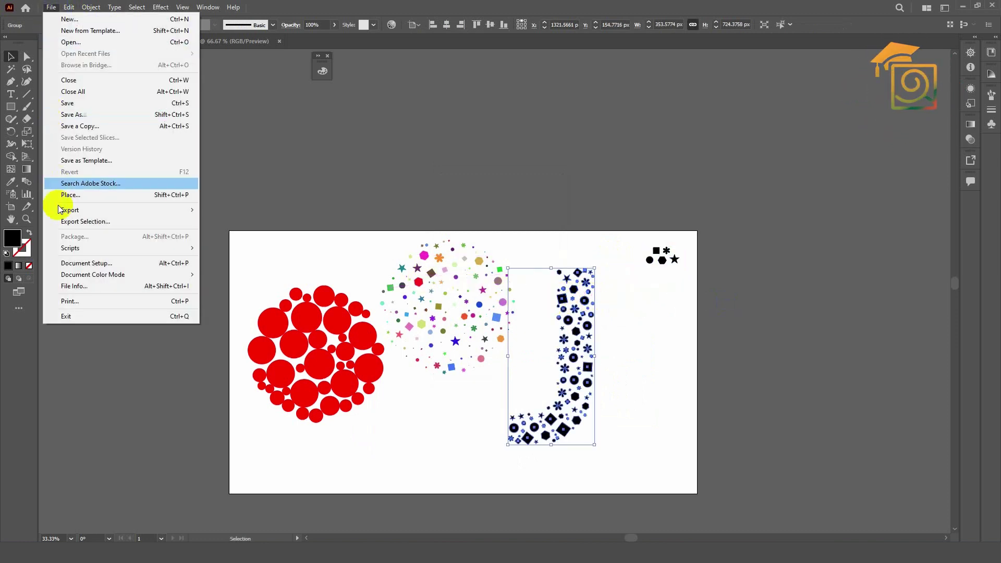
{"action": "mouse_move", "coordinate": [95, 250]}
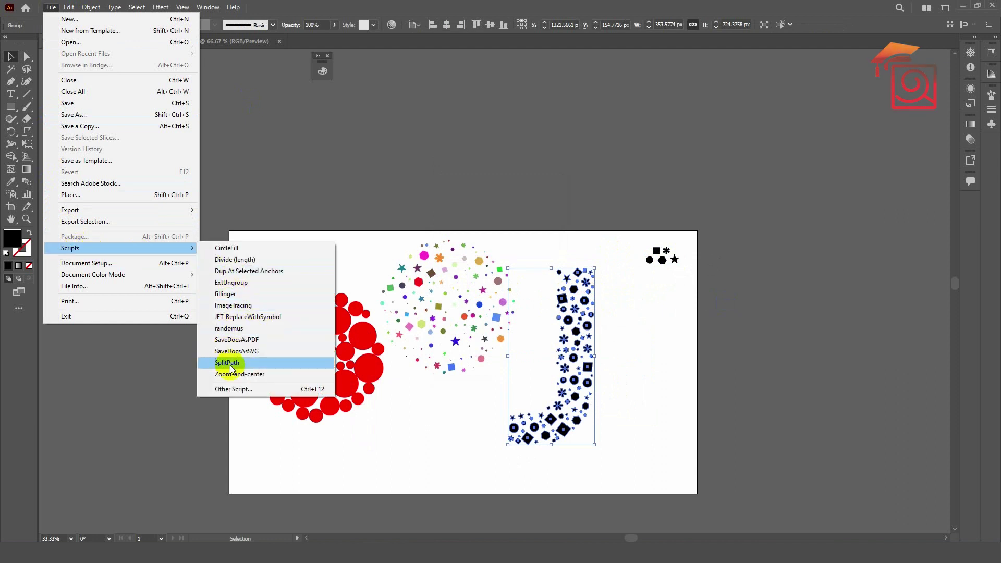
{"action": "left_click", "coordinate": [228, 329]}
{"action": "left_click_drag", "start_coordinate": [490, 103], "coordinate": [780, 96]}
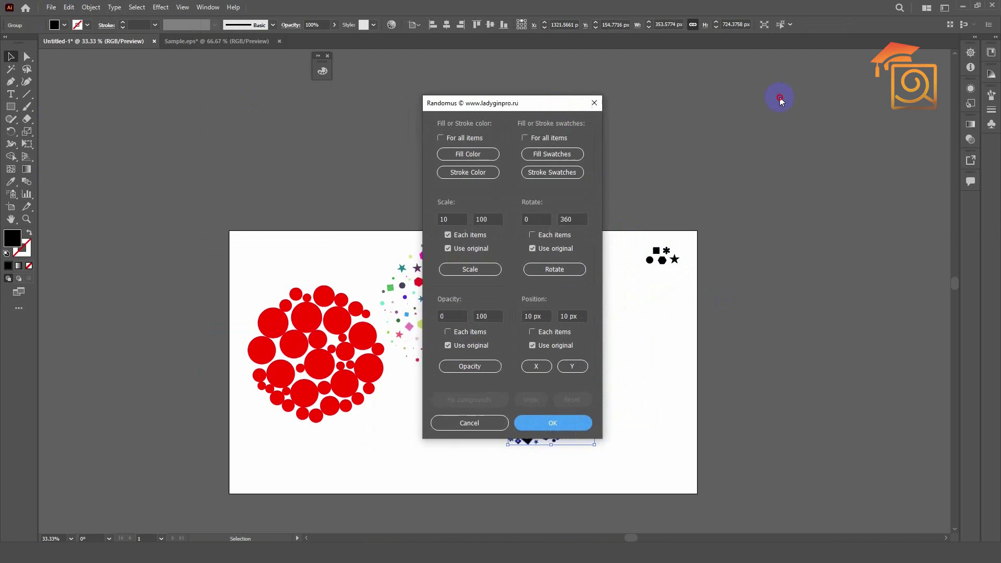
{"action": "left_click", "coordinate": [765, 149]}
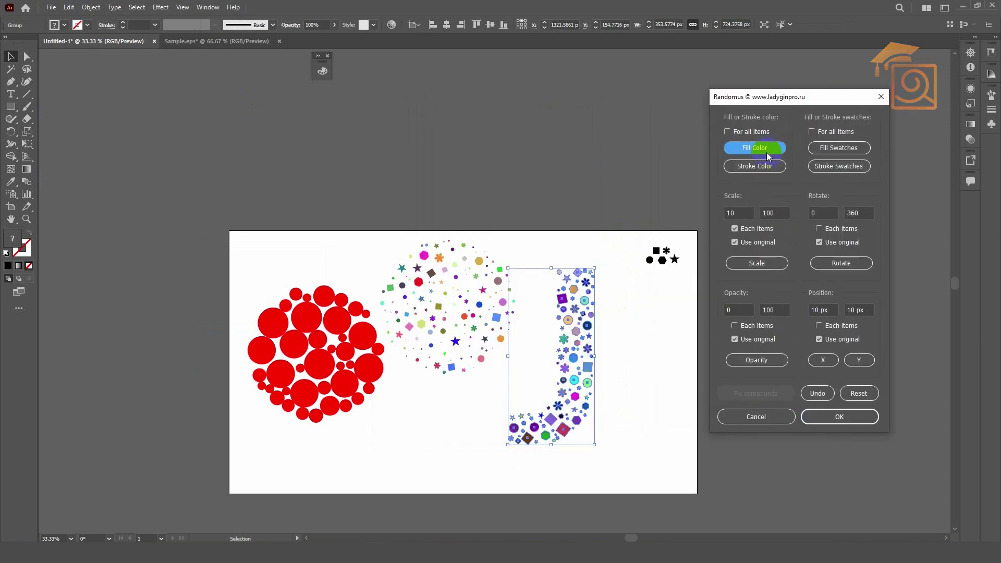
{"action": "left_click", "coordinate": [749, 150]}
{"action": "left_click", "coordinate": [813, 416]}
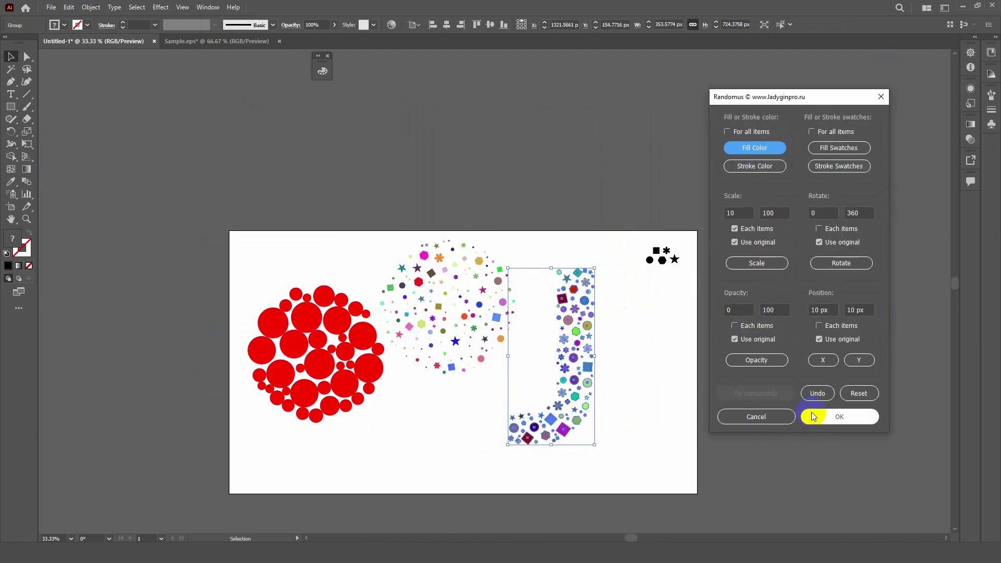
{"action": "left_click", "coordinate": [508, 456]}
{"action": "scroll", "coordinate": [490, 459], "scroll_direction": "up", "scroll_amount": 1}
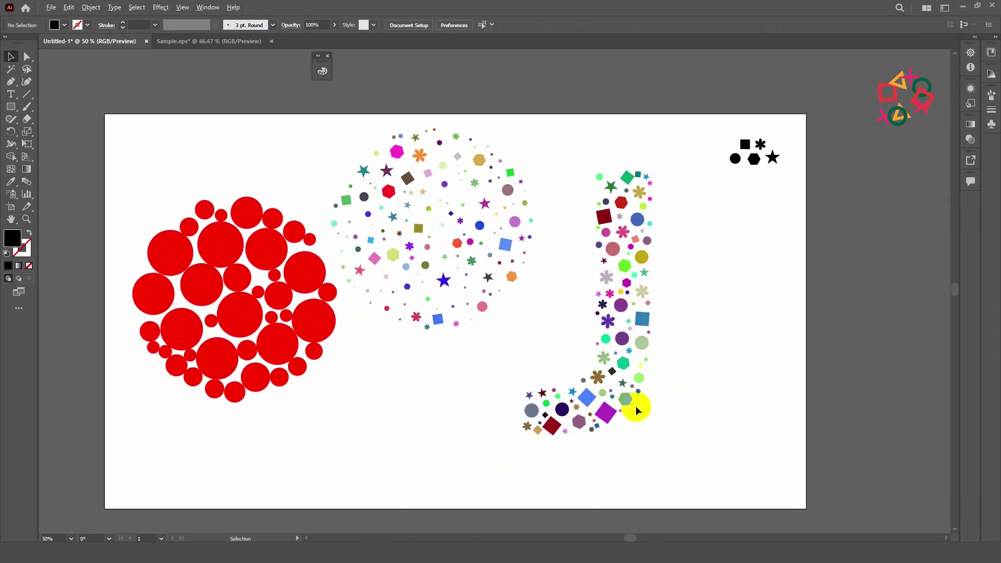